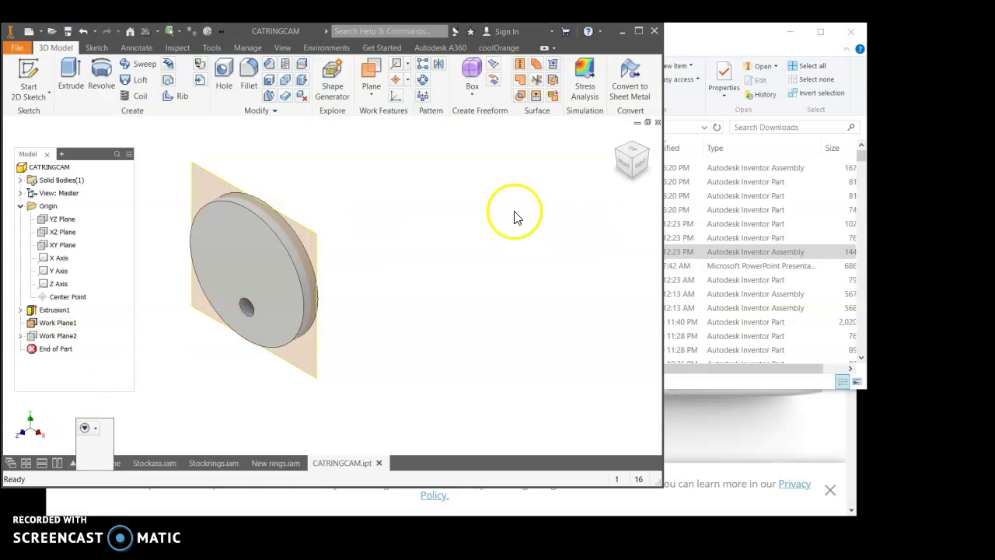
Switch to the New rings assembly and turn the crank handle to examine how the cams move inside the box
left_click(272, 464)
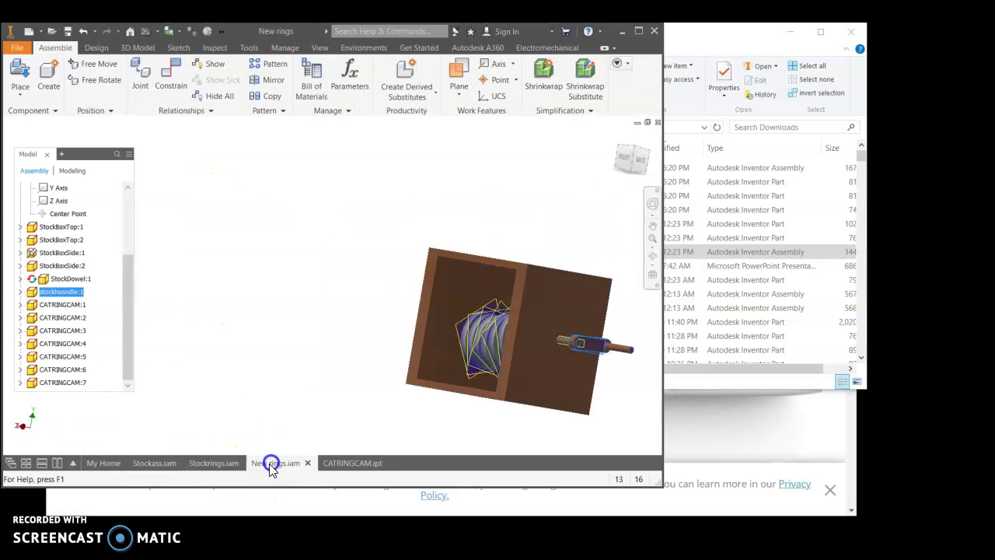
left_click_drag(629, 356, 566, 348)
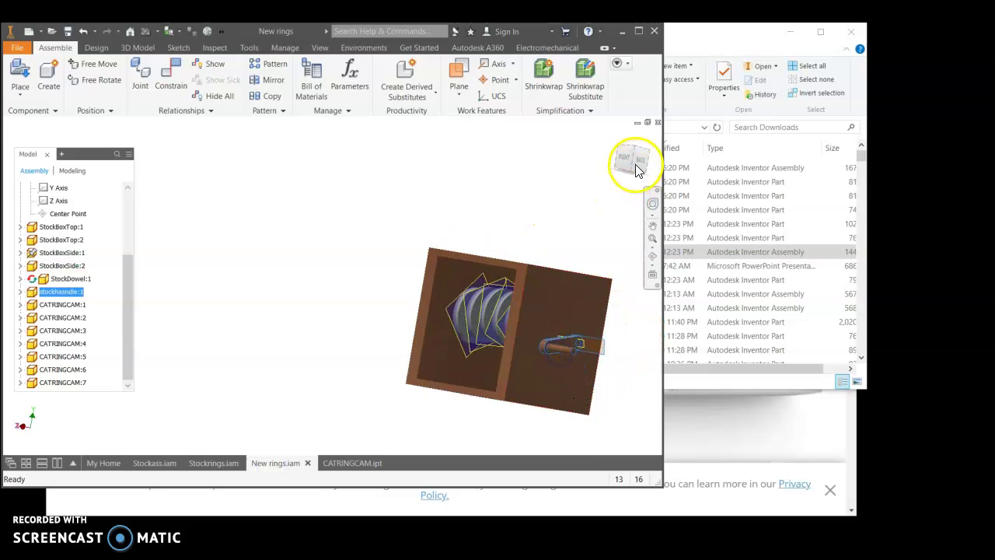
left_click(636, 150)
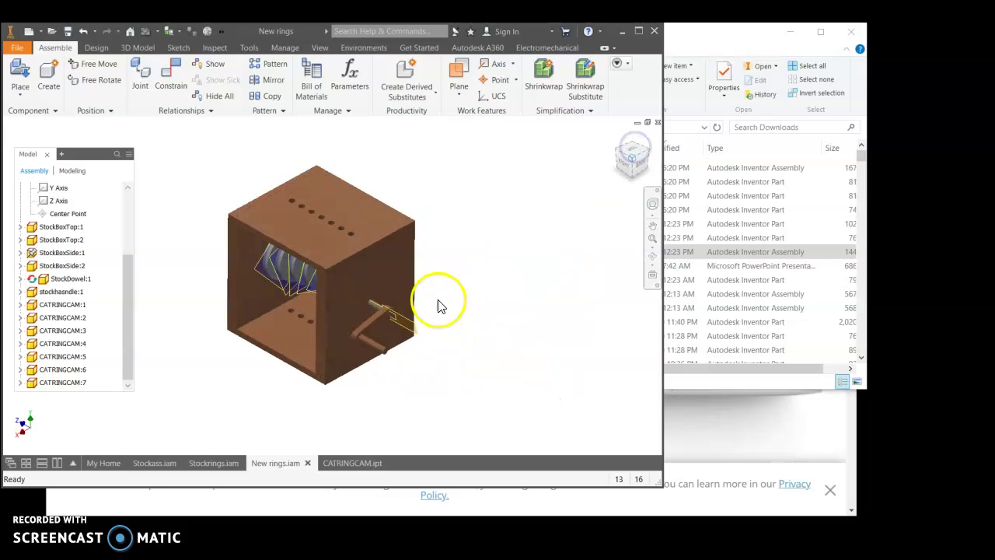
left_click_drag(369, 311, 391, 348)
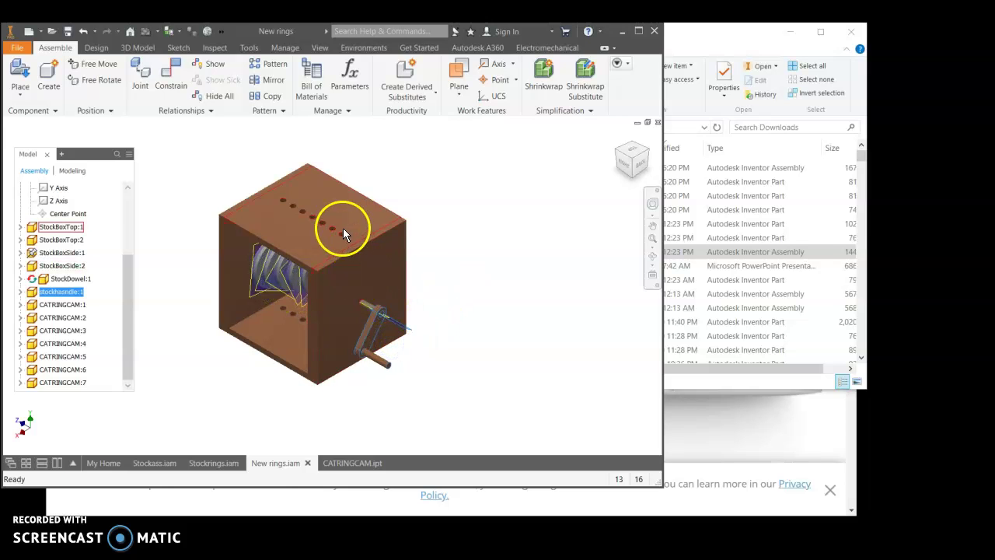
Create a new part from the English Standard (in).ipt template and maximize the program window
left_click(16, 49)
left_click(32, 97)
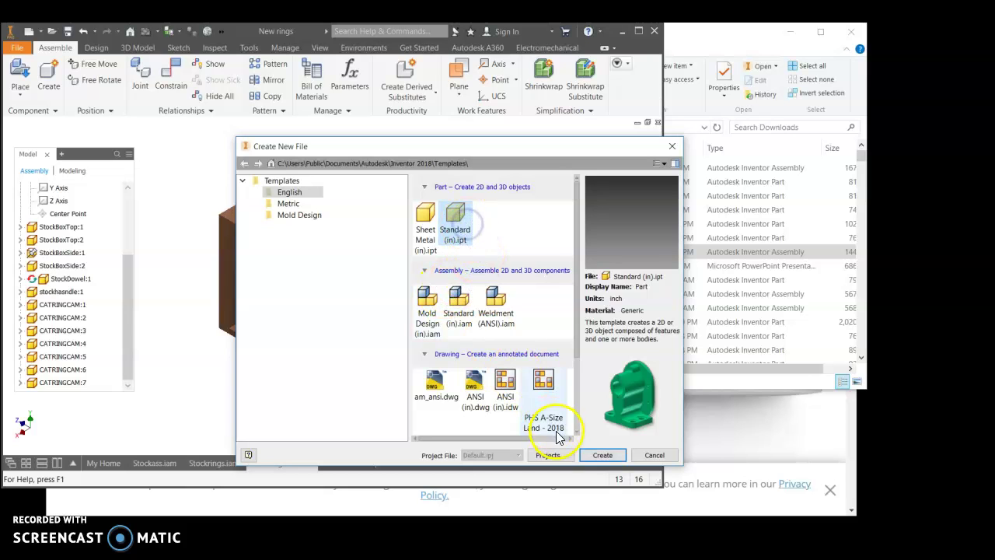
left_click(603, 457)
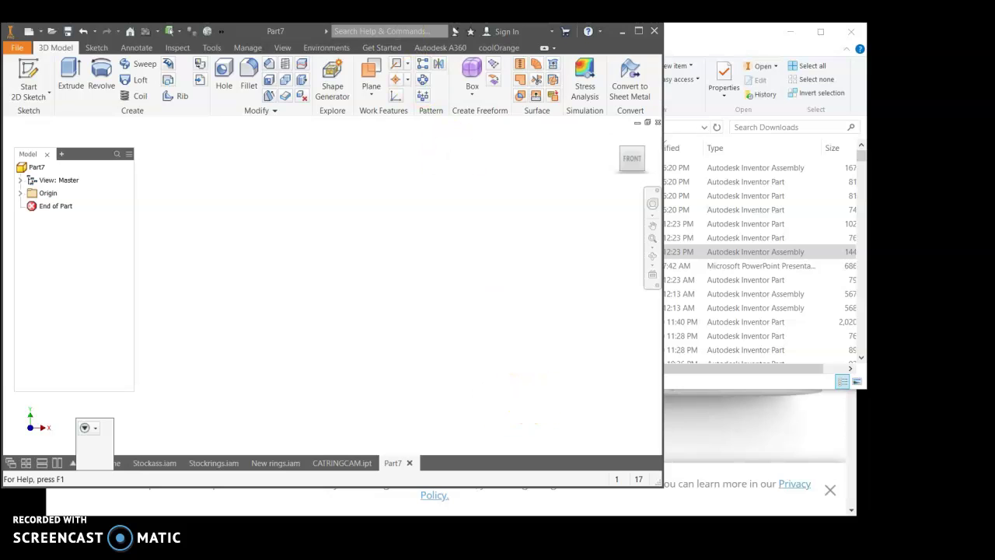
double_click(243, 31)
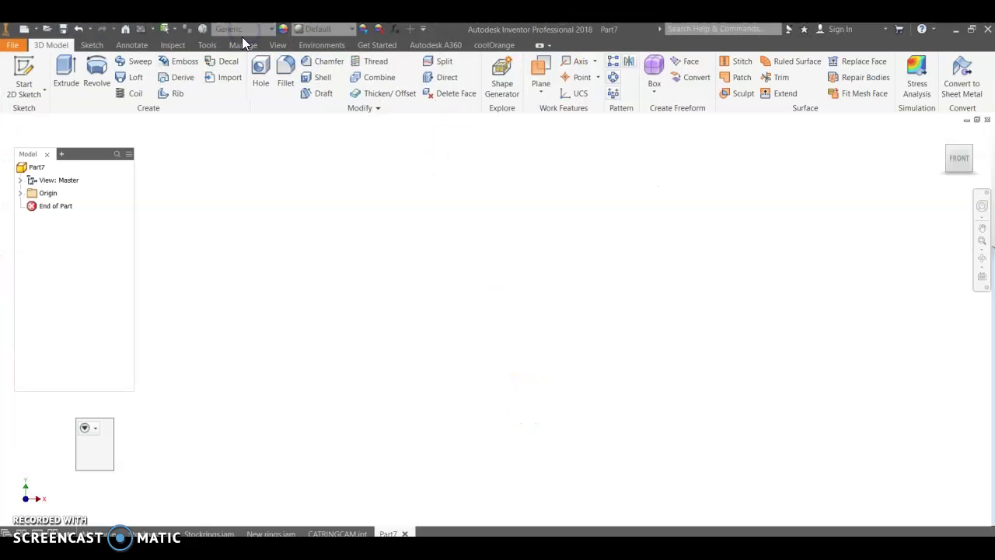
Sketch a circle 0.25 in in diameter centred on the origin of the horizontal XZ plane and finish the sketch
left_click(24, 92)
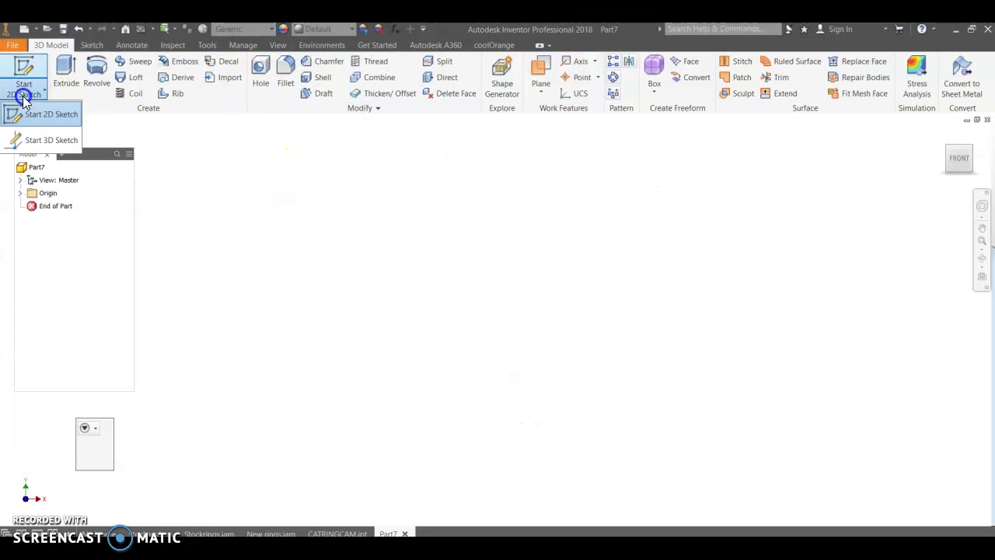
left_click(31, 115)
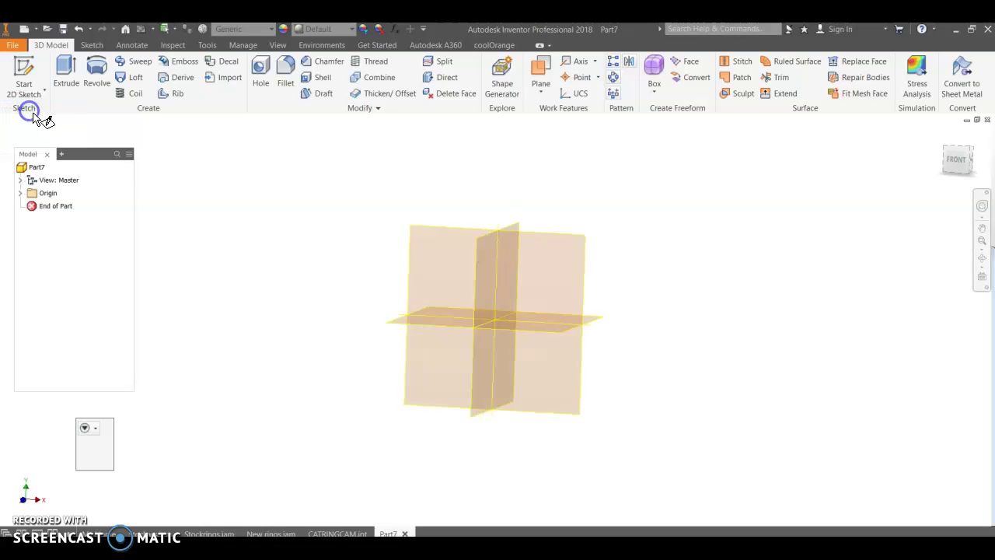
left_click(507, 331)
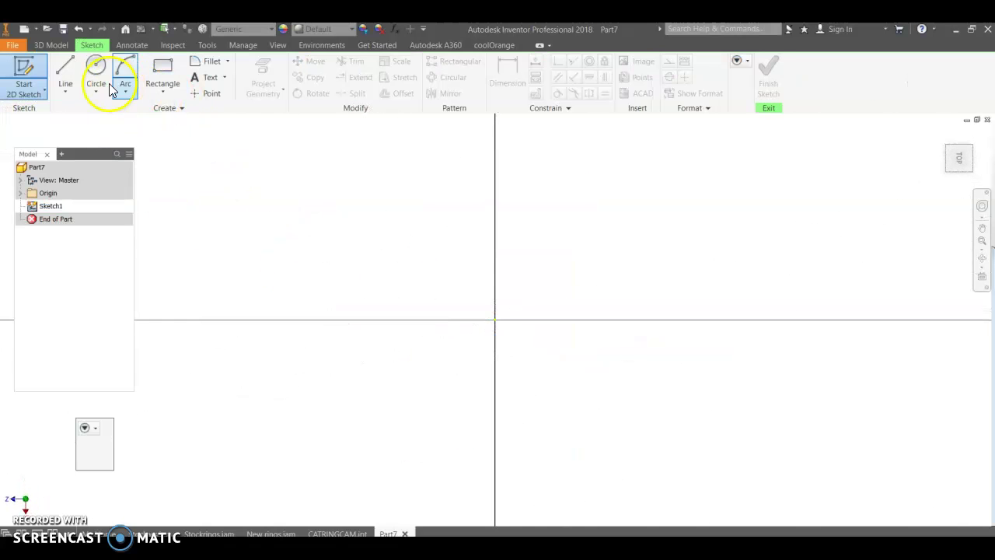
left_click(95, 69)
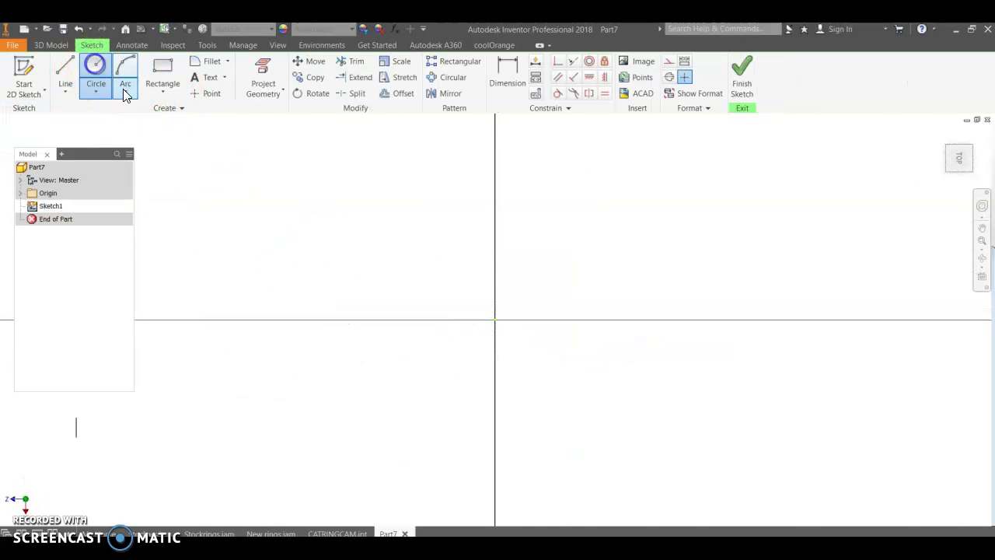
left_click(495, 320)
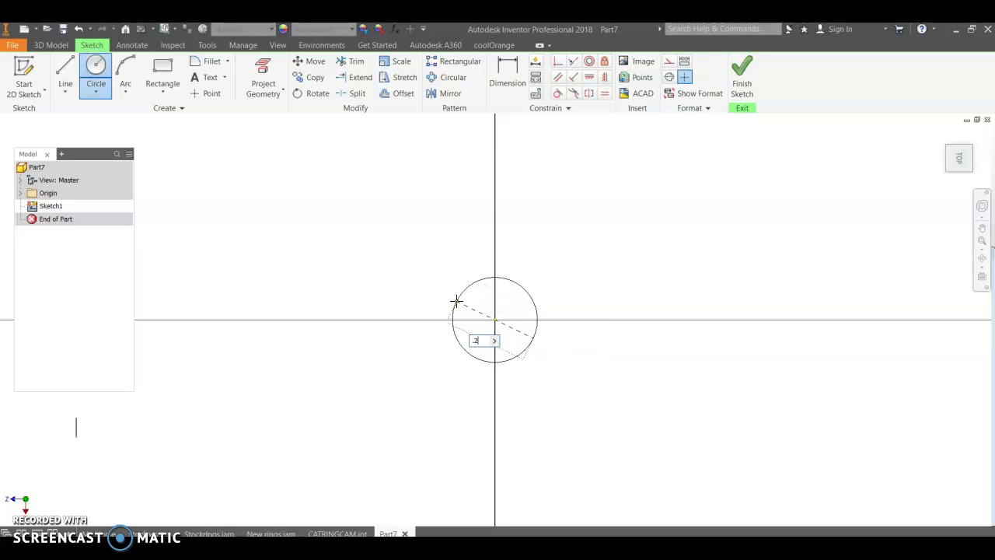
type(".25")
key("Return")
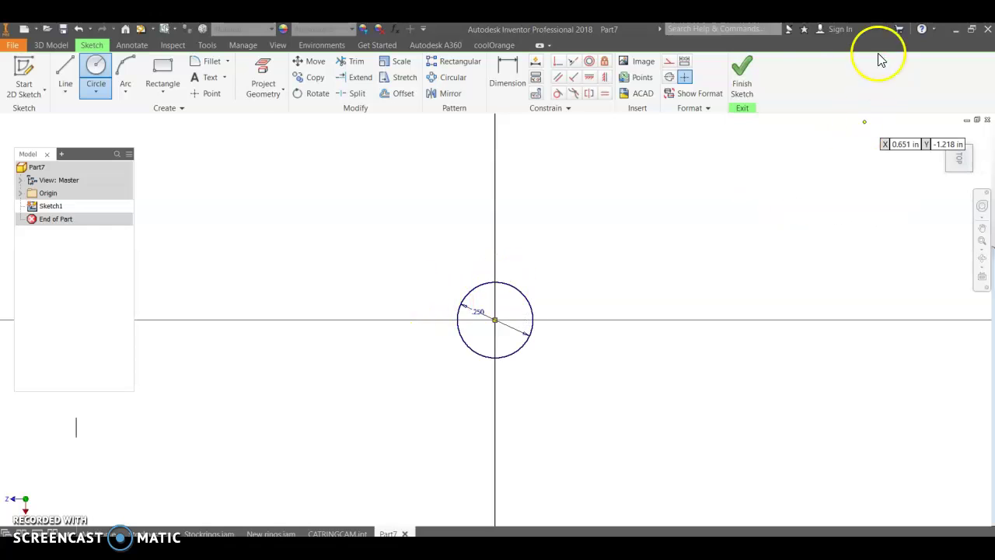
left_click(742, 77)
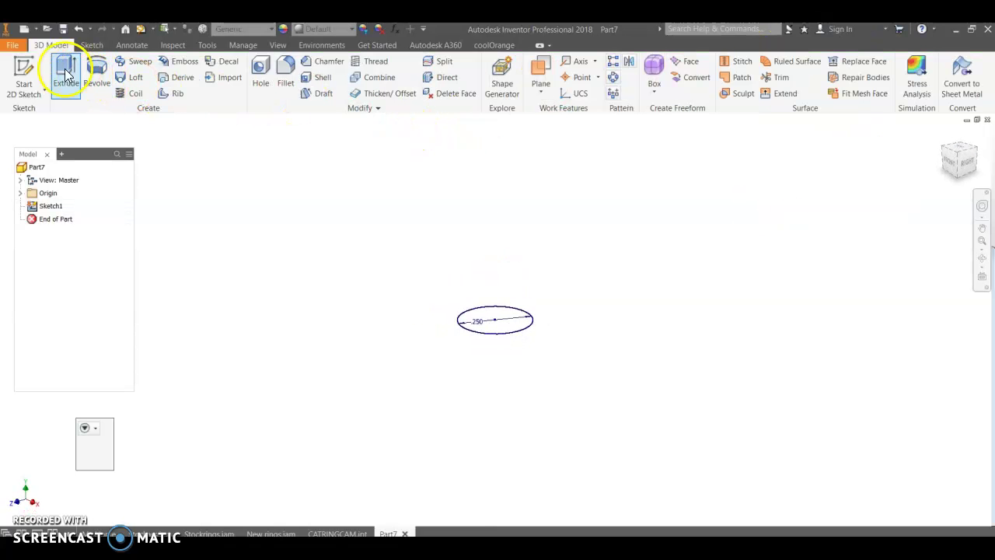
Extrude the circle upward 3 in to form the rod
left_click(66, 74)
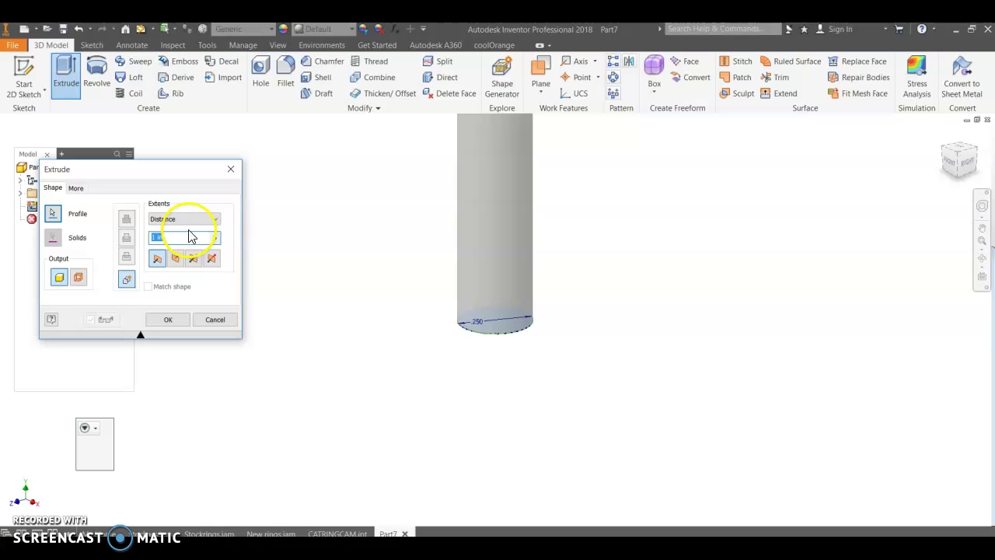
left_click(174, 319)
scroll(416, 309, "down", 3)
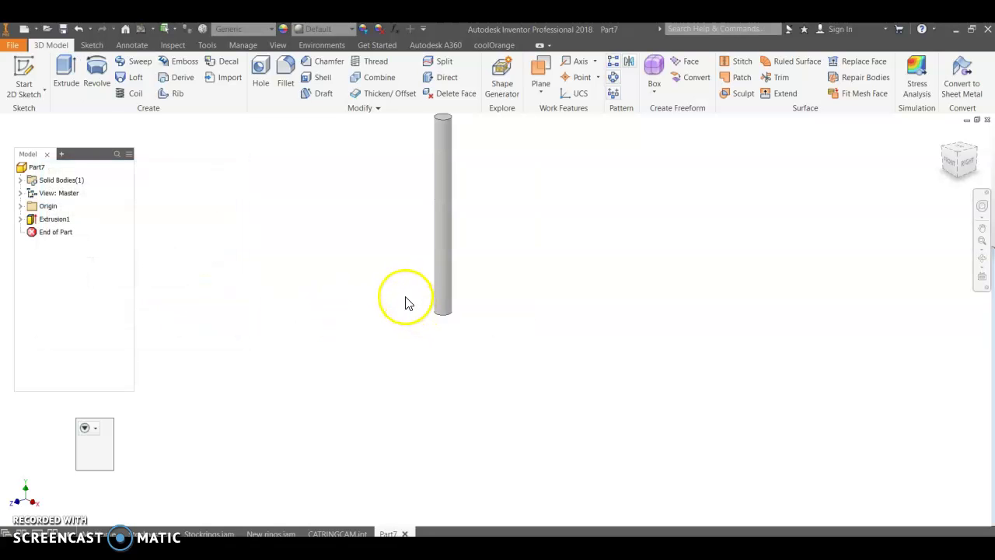
Start a sketch on the XY plane and draw a horizontal 0.15 in line from the origin in the positive X direction
left_click(23, 91)
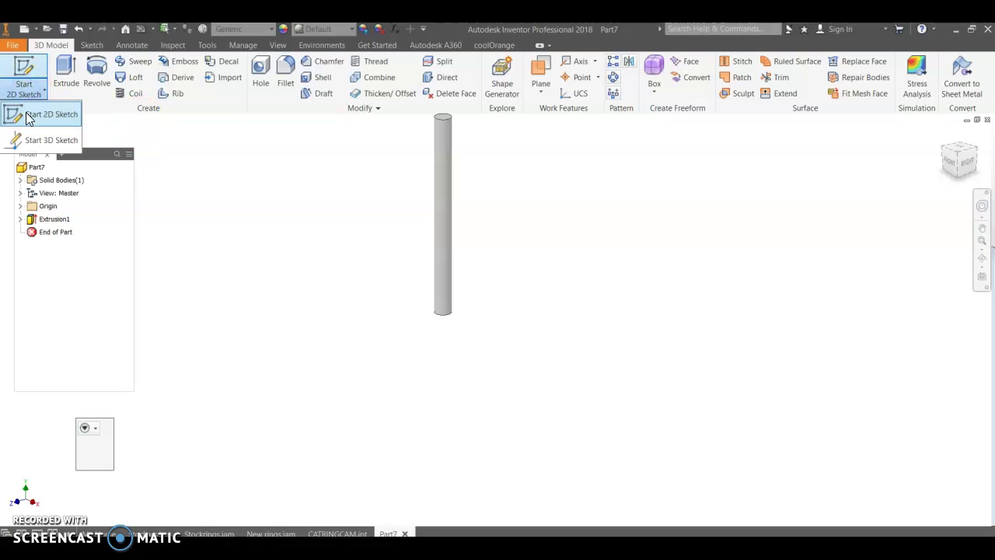
left_click(28, 117)
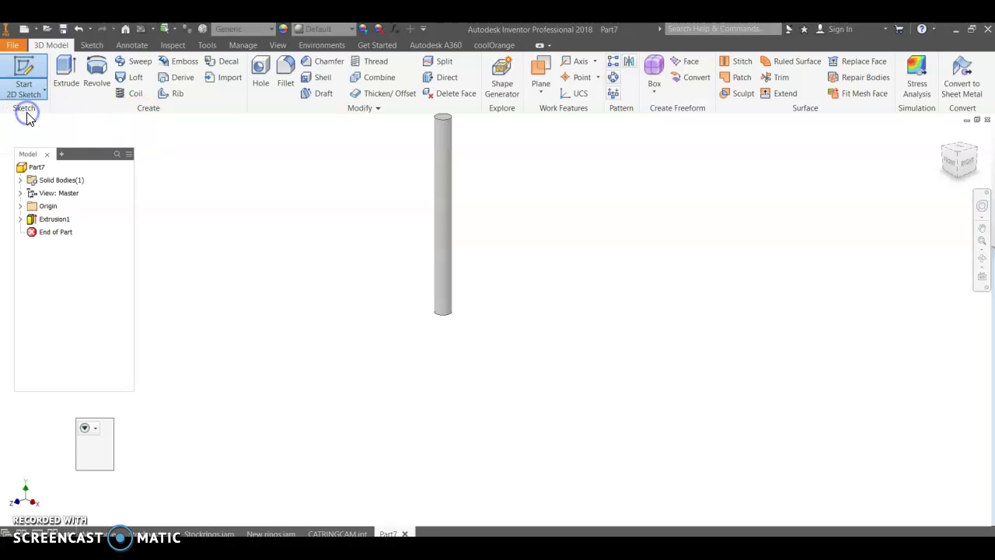
left_click(20, 207)
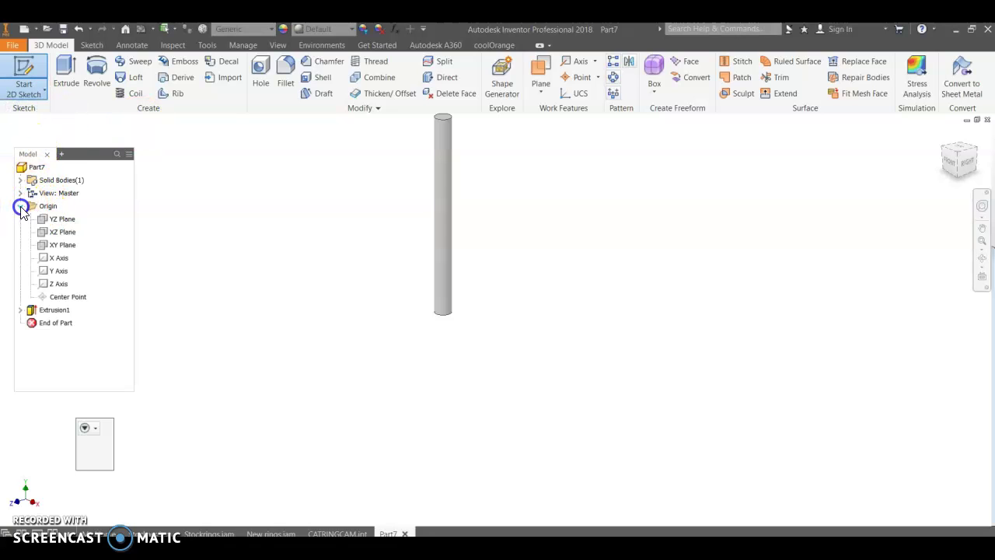
left_click(47, 247)
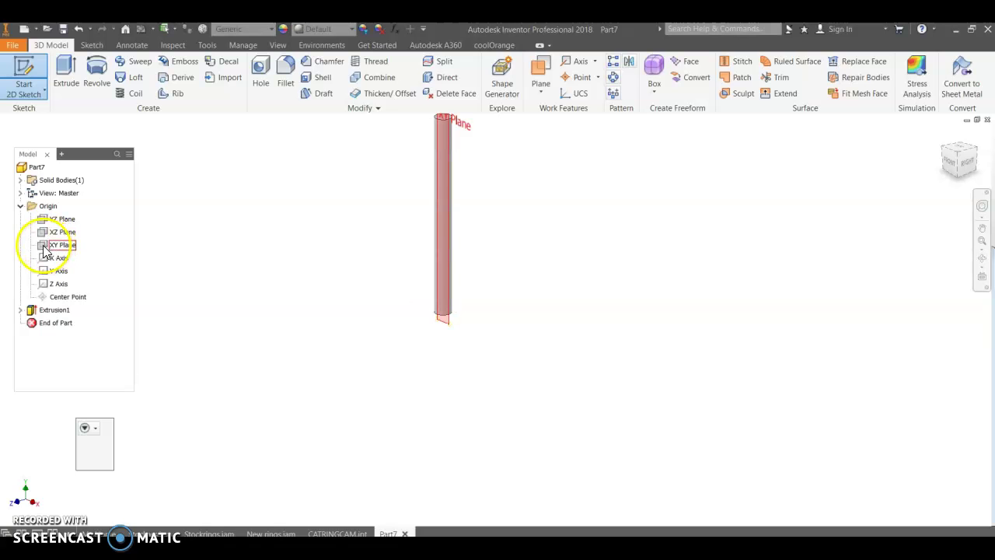
key("s")
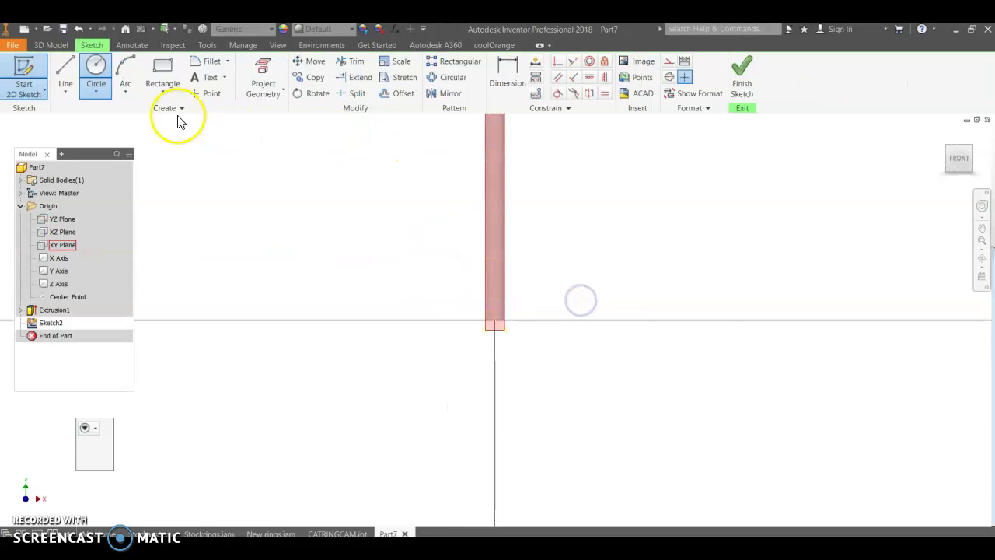
left_click(65, 74)
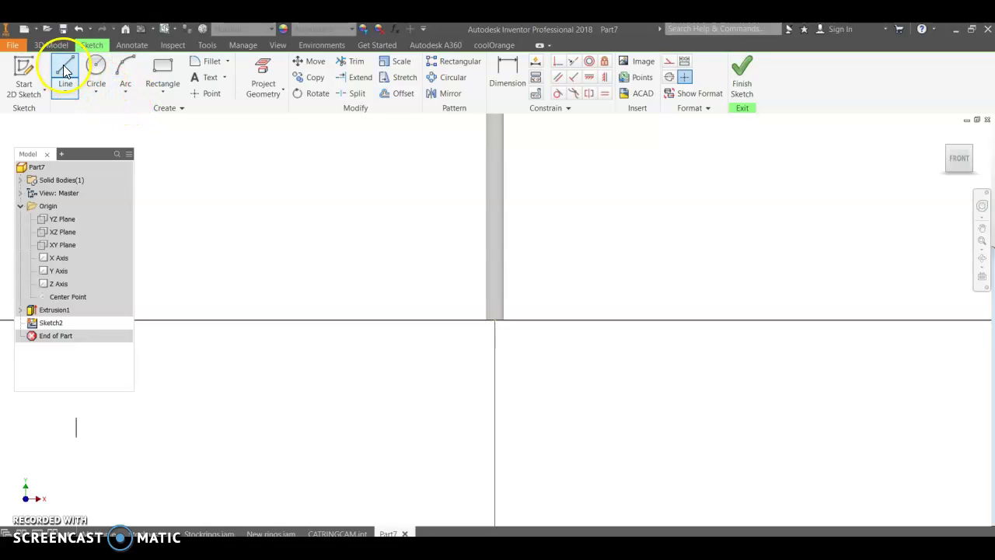
left_click(494, 318)
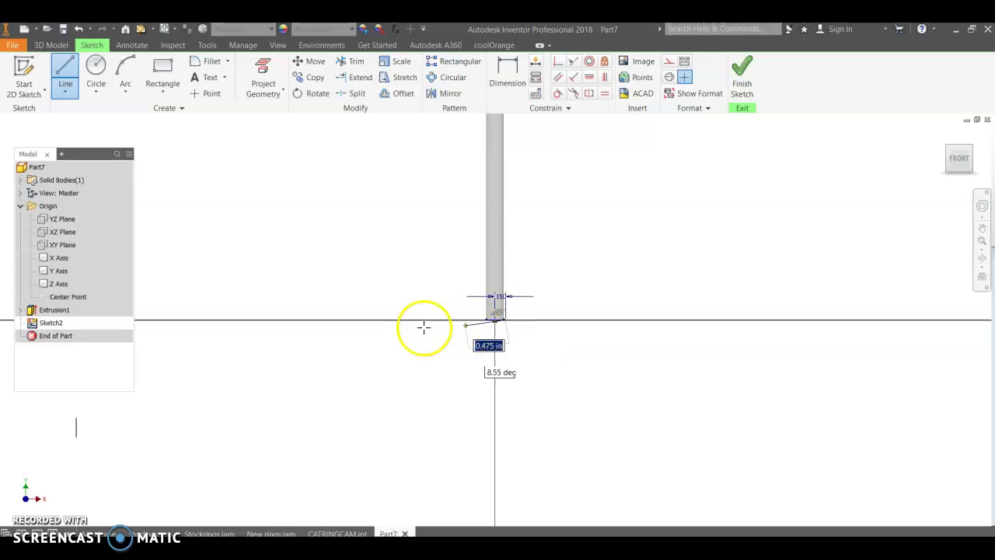
right_click(457, 315)
left_click(500, 311)
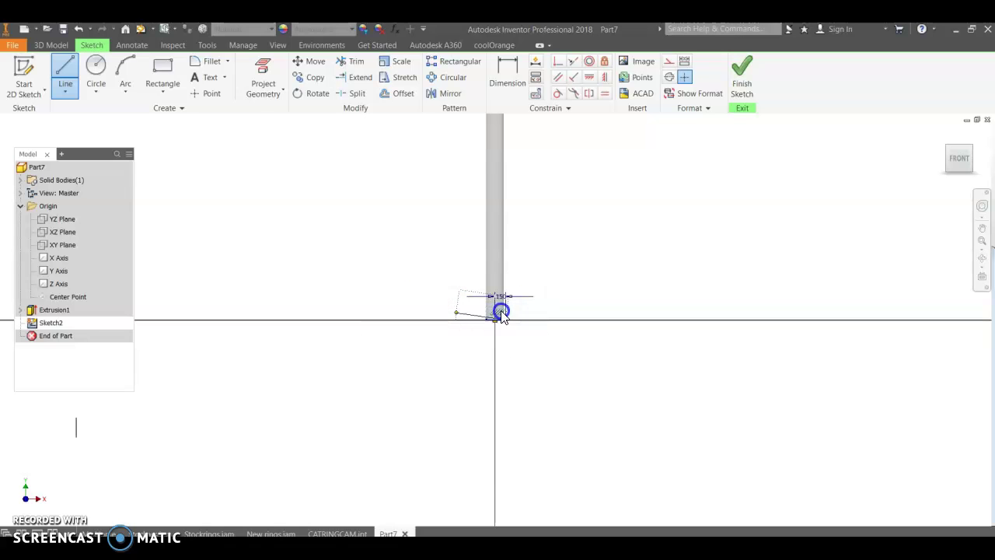
Draw a second horizontal line from the origin, 0.15 in long in the negative X direction
left_click(66, 77)
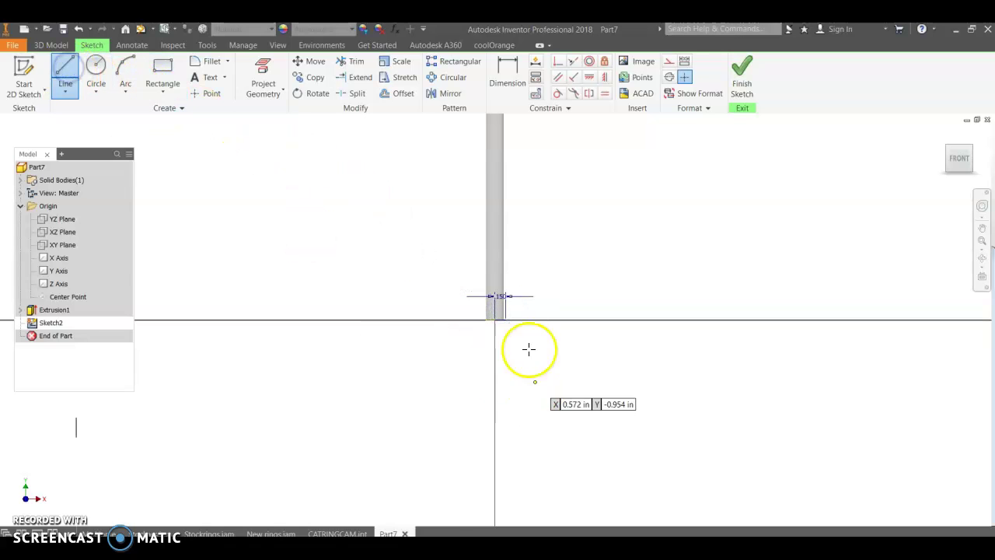
scroll(529, 349, "up", 5)
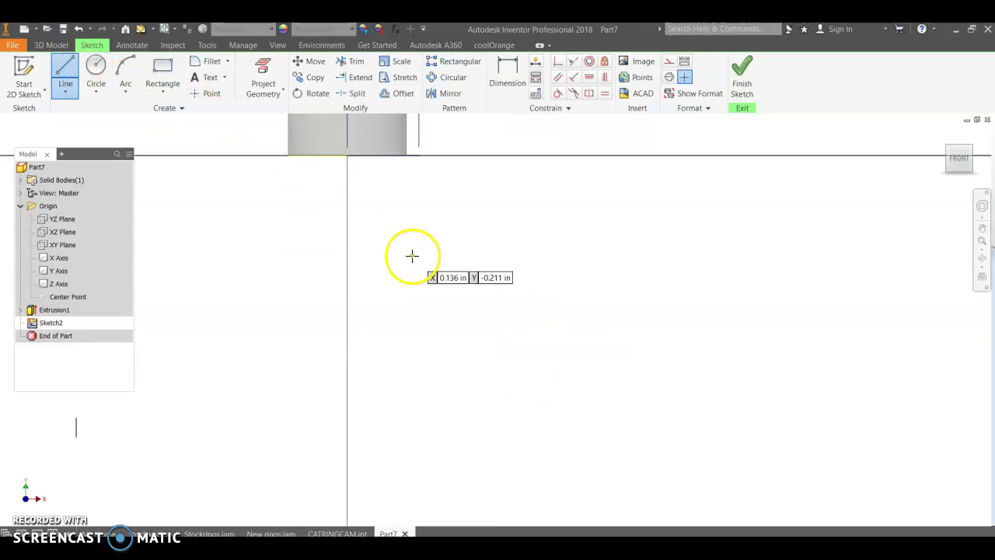
left_click(347, 154)
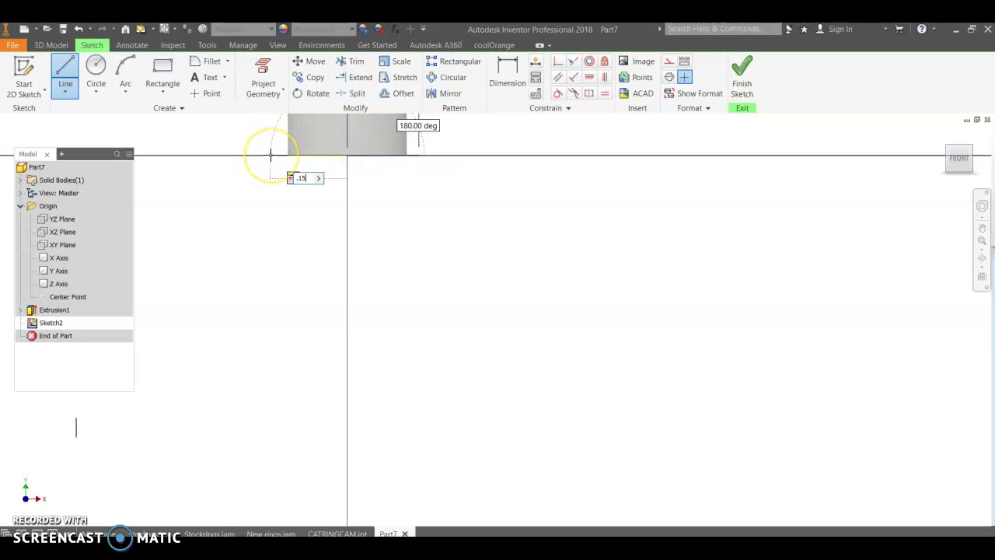
key("Return")
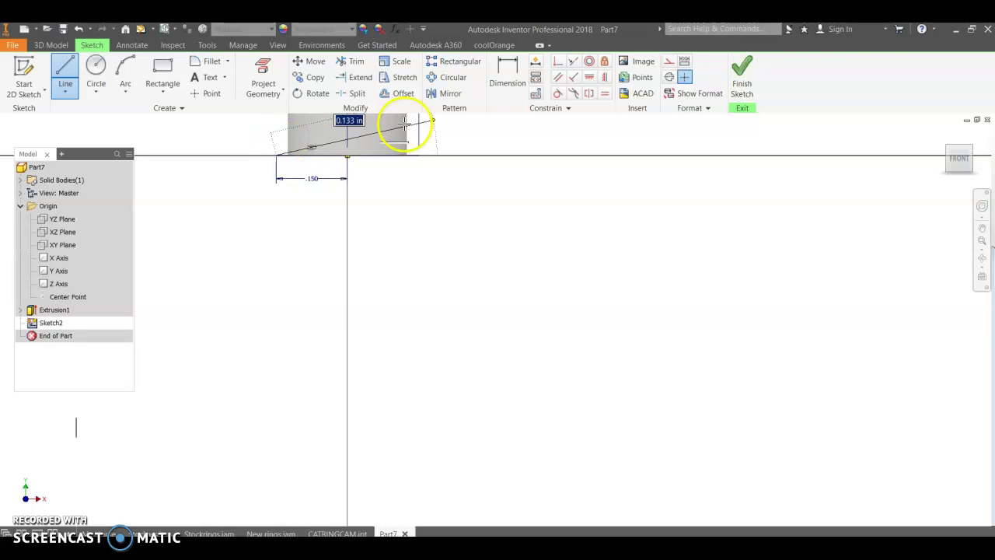
Close the profile with an arc joining the outer ends of both lines and bulging below the rod, and finish the sketch
left_click(125, 70)
left_click(276, 155)
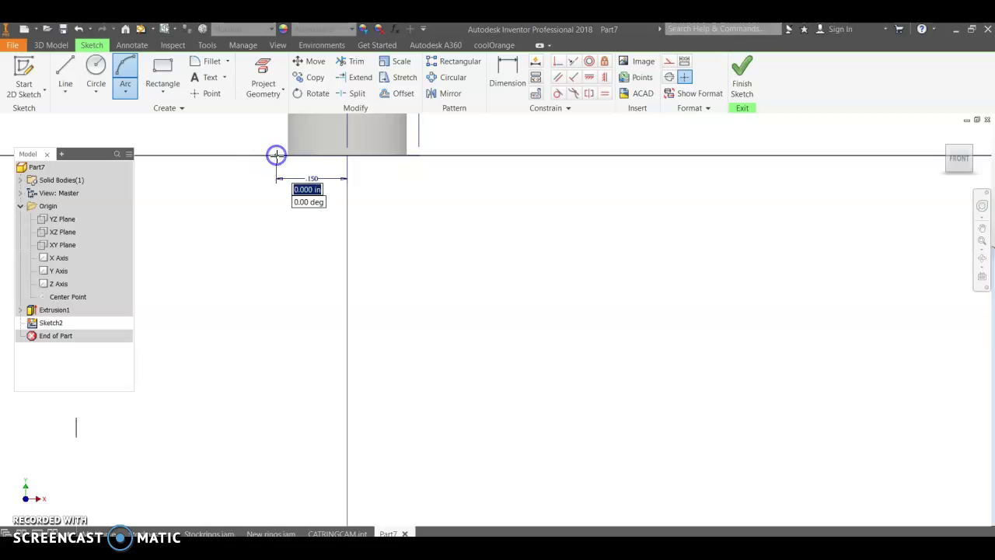
left_click(420, 155)
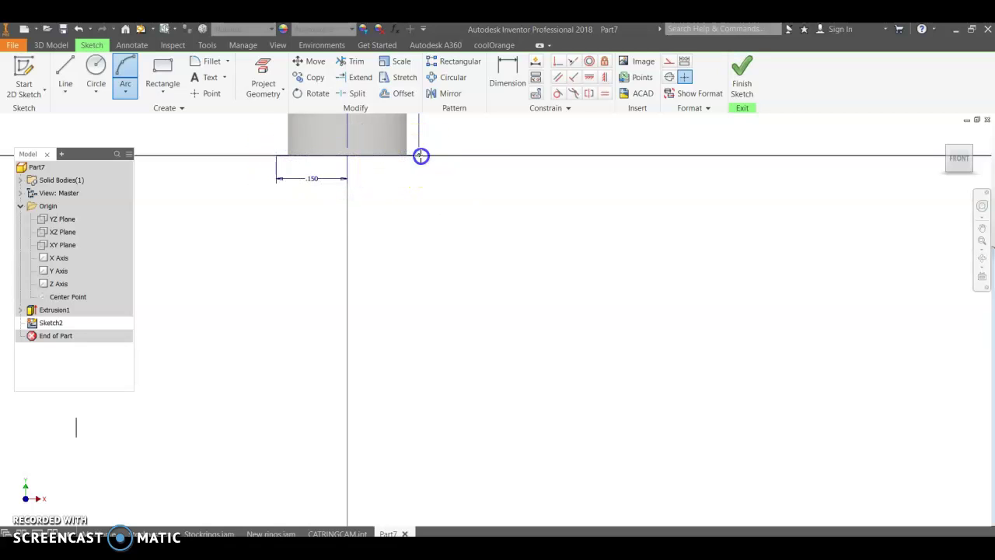
left_click(356, 197)
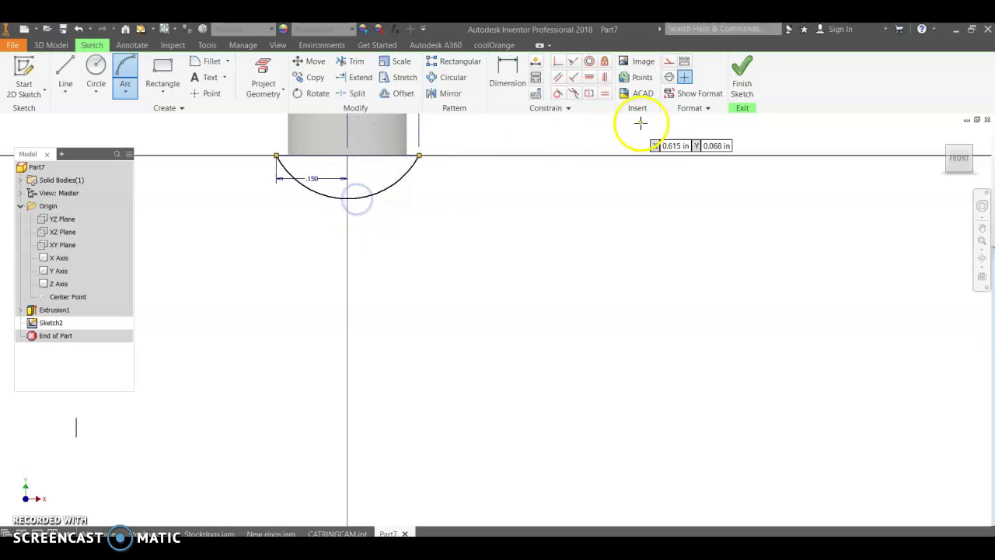
left_click(742, 75)
Extrude the closed arc profile a short distance symmetrically about the sketch plane, joining it to the rod's lower end
left_click(332, 178)
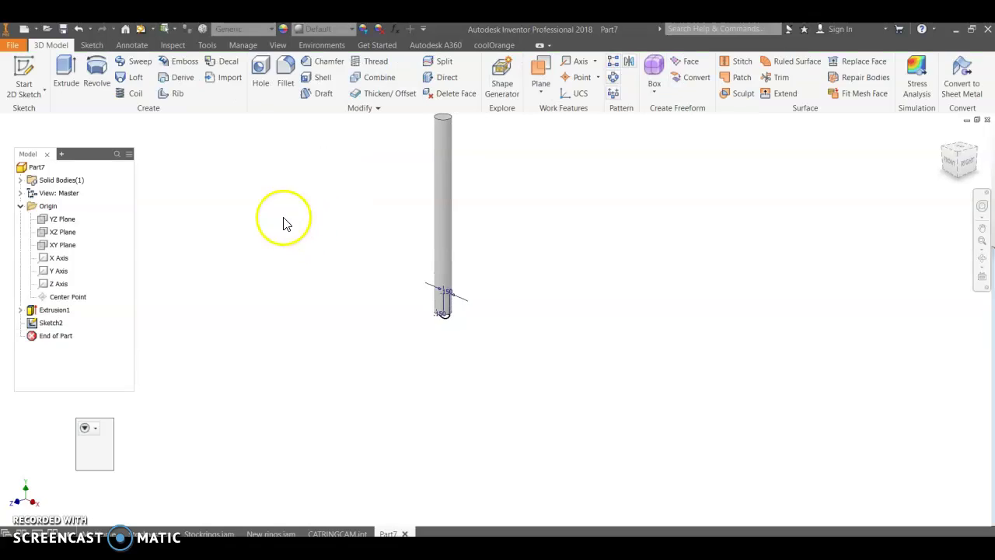
left_click(74, 71)
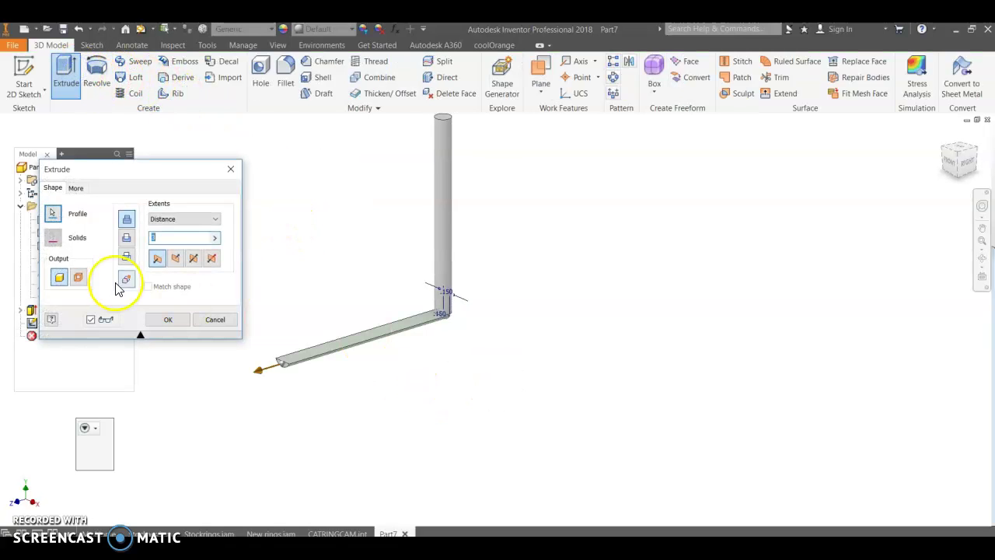
left_click(195, 262)
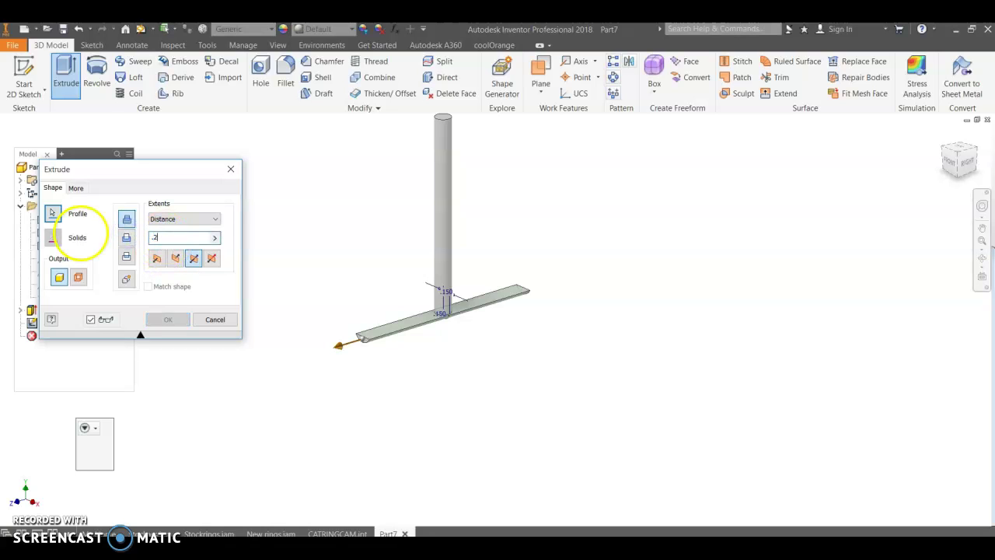
key("Return")
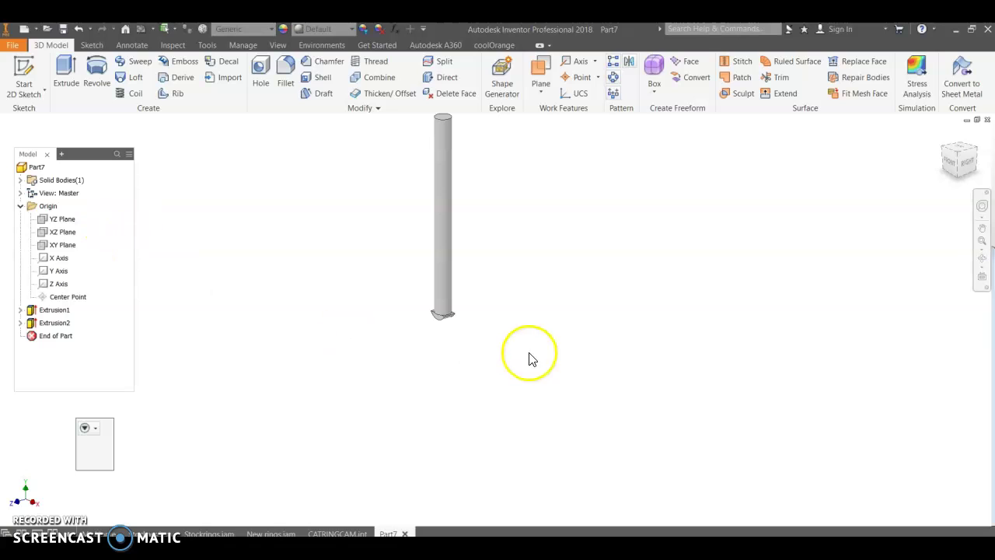
Edit the rounded foot's extrusion and set its distance to 0.3 in
scroll(464, 344, "up", 5)
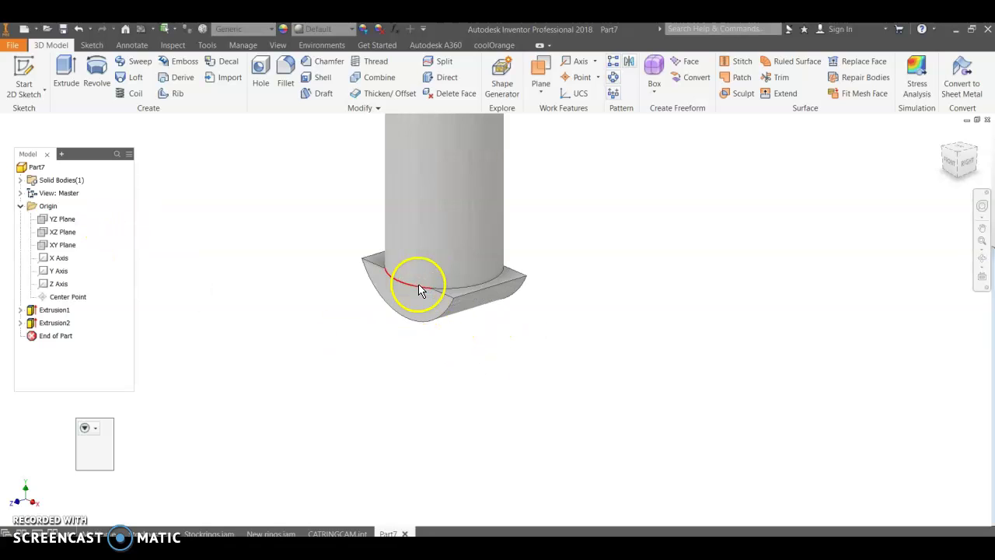
scroll(417, 289, "up", 2)
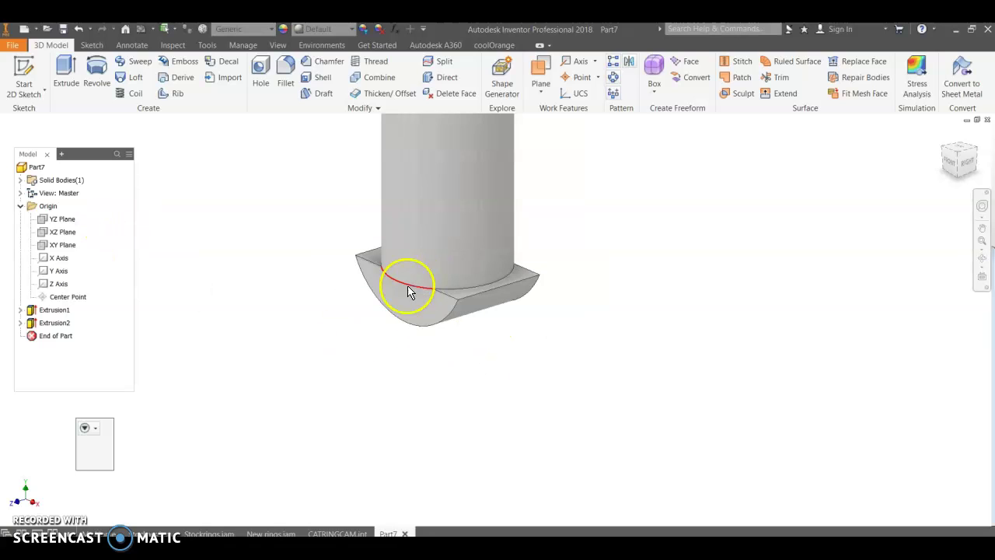
double_click(30, 322)
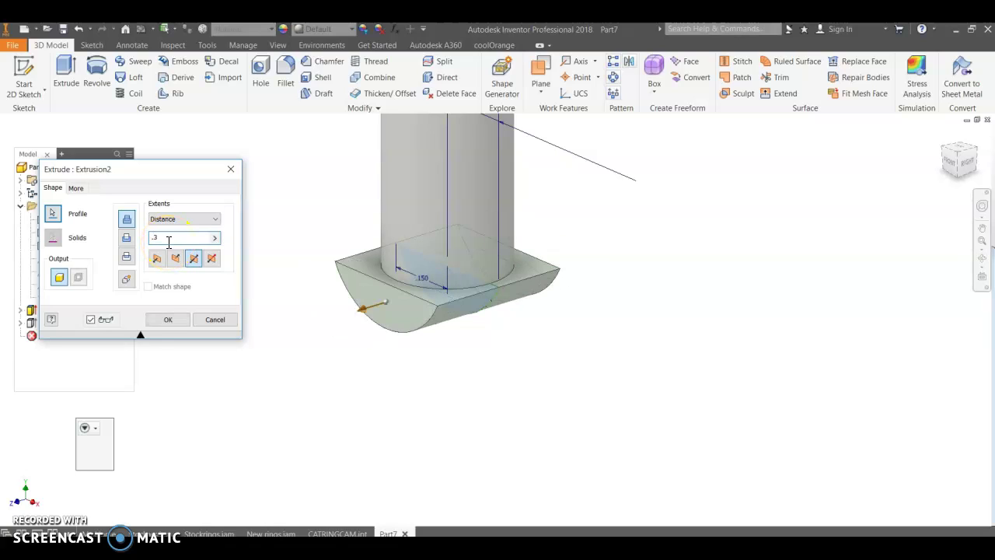
key("Return")
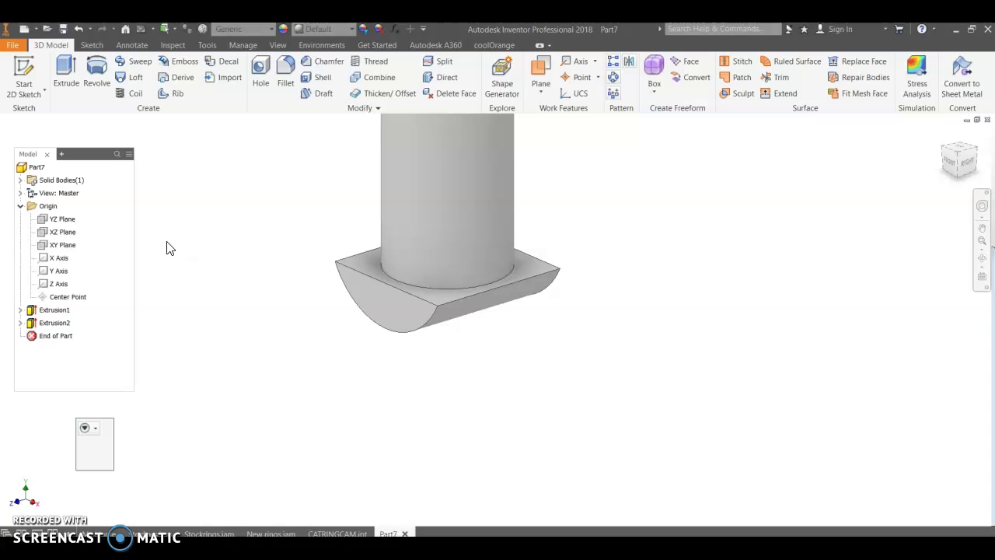
Create an offset work plane from the XY plane with a distance of 0 in
left_click(945, 137)
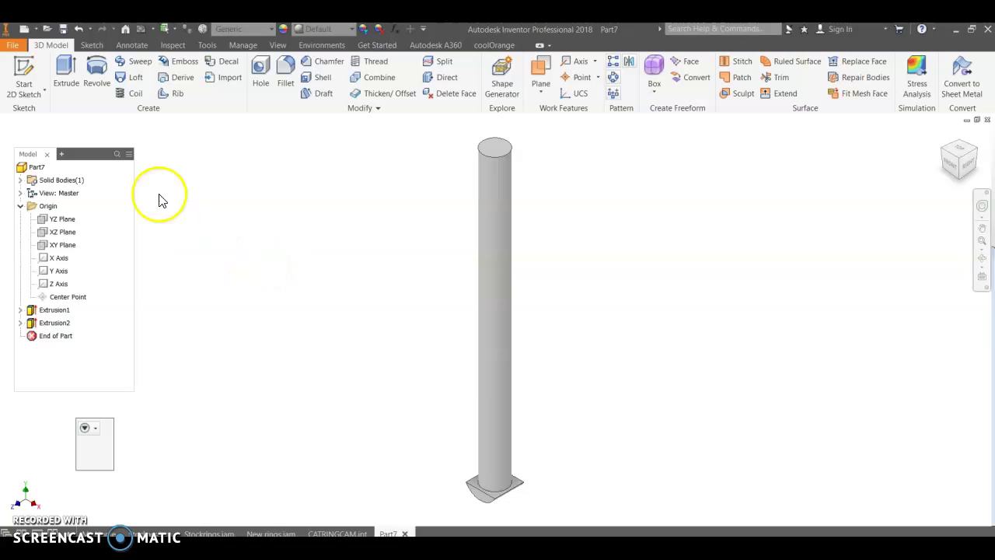
left_click(35, 94)
left_click(31, 92)
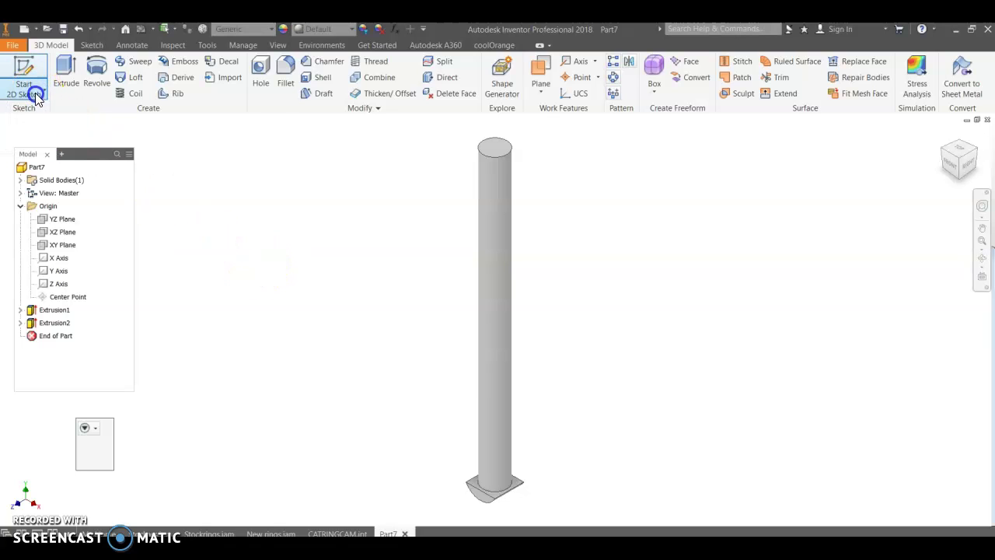
left_click(542, 90)
left_click(542, 148)
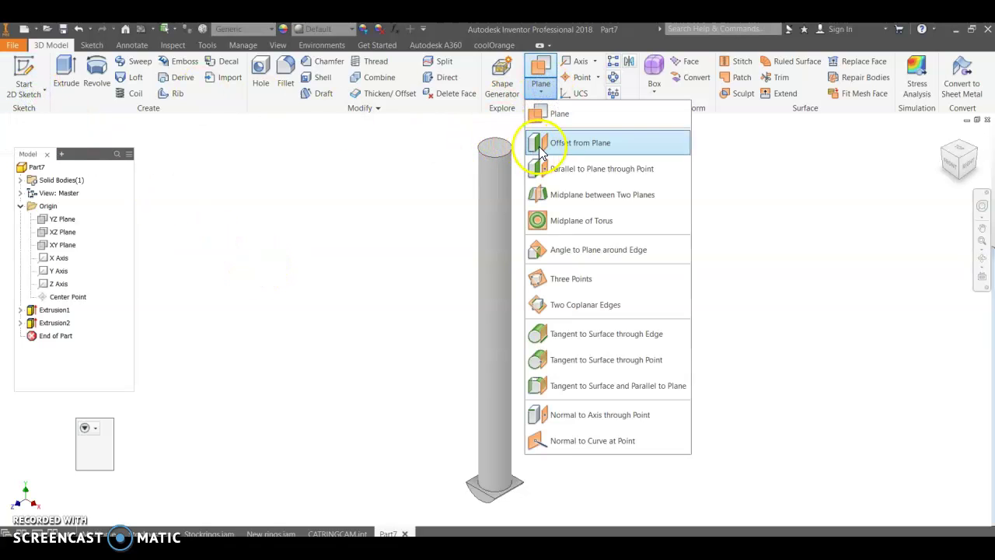
left_click(47, 245)
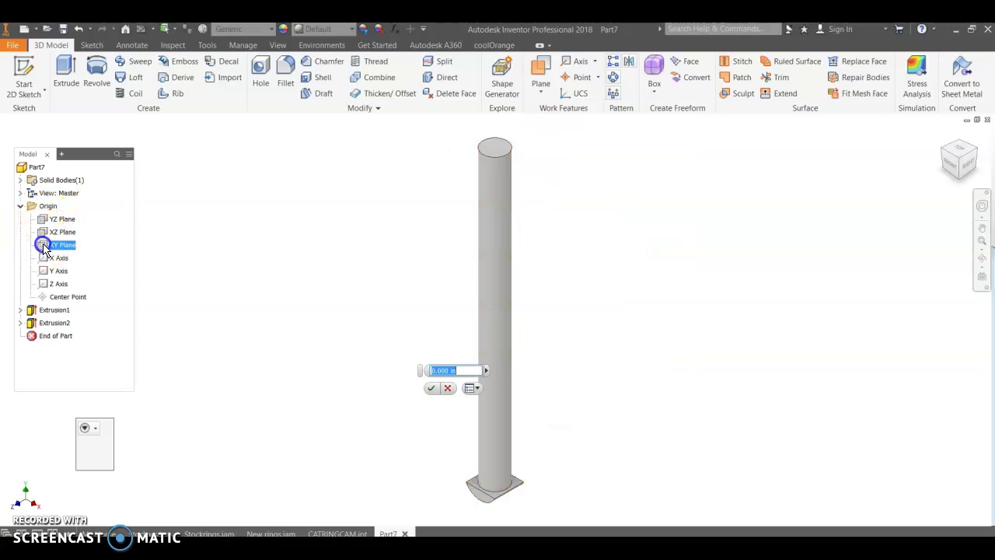
left_click(430, 388)
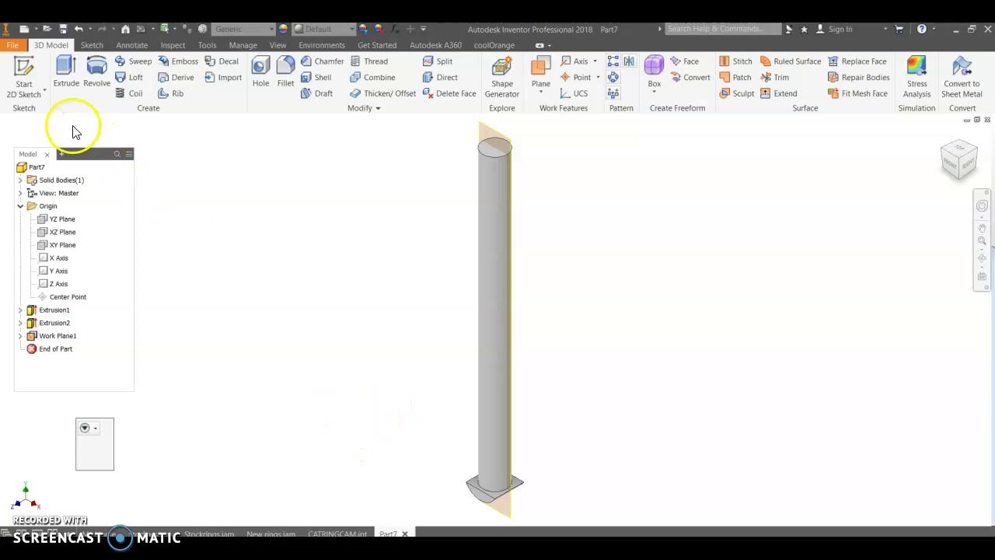
Save the part as CATRINGFOLLOWER.ipt in Downloads, replacing the existing file
left_click(14, 46)
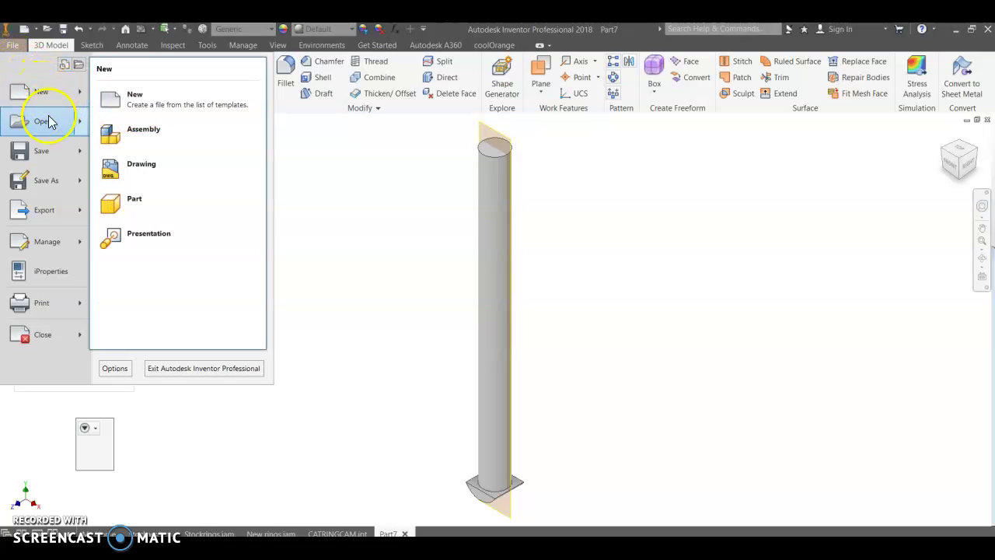
left_click(46, 180)
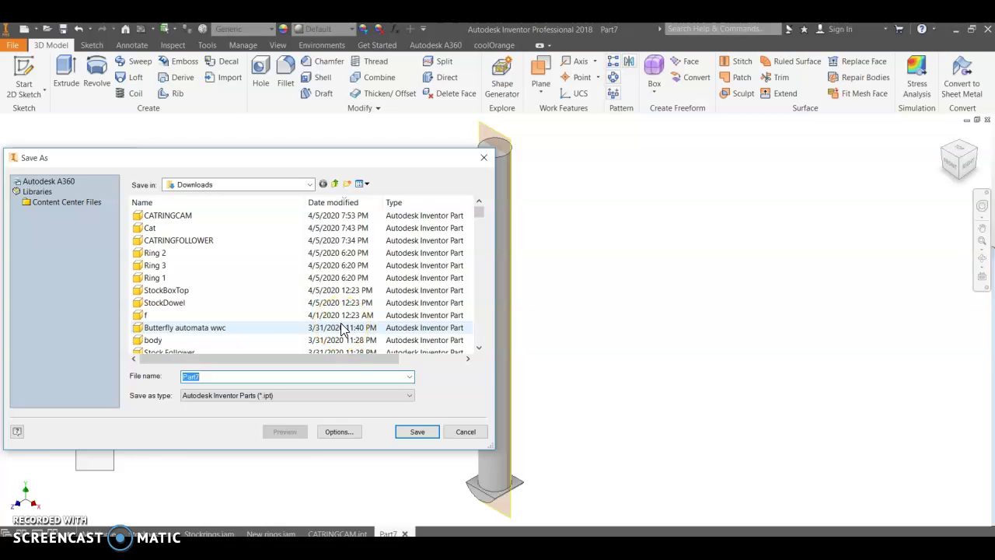
type("CATRIN")
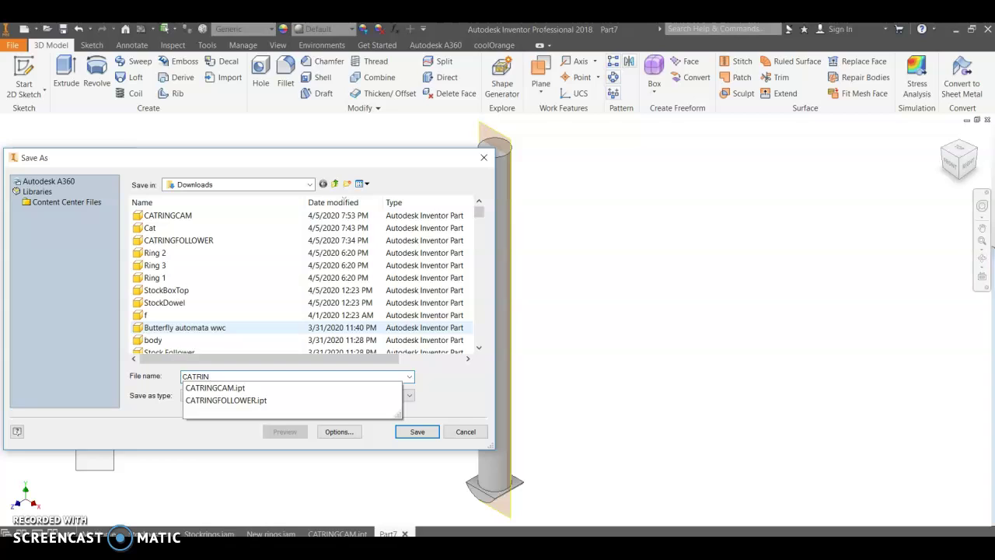
double_click(232, 405)
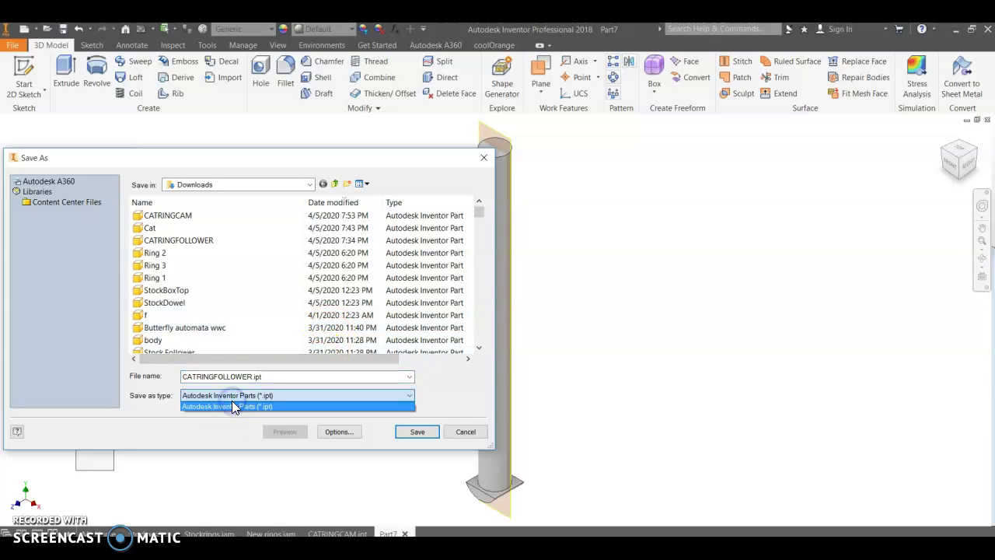
left_click(232, 406)
left_click(400, 438)
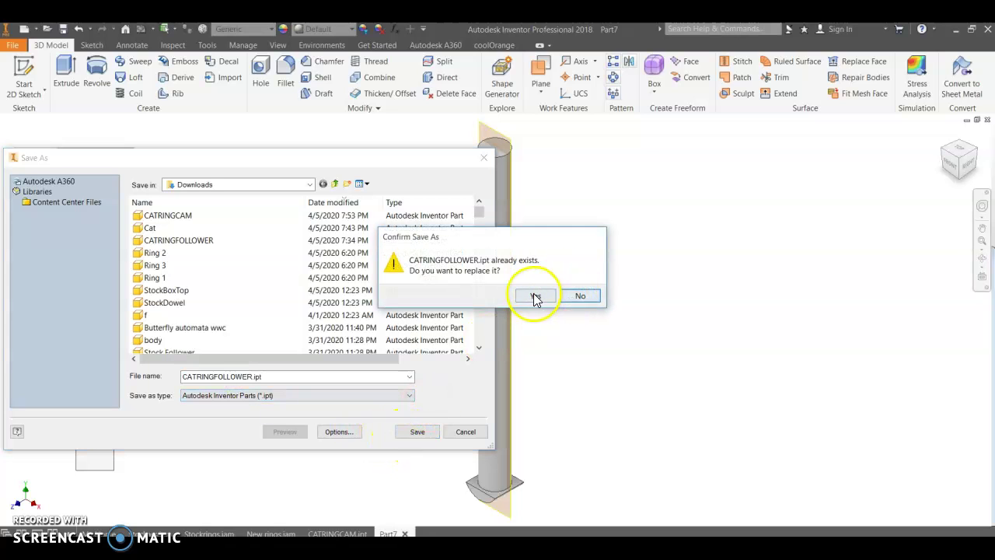
left_click(535, 297)
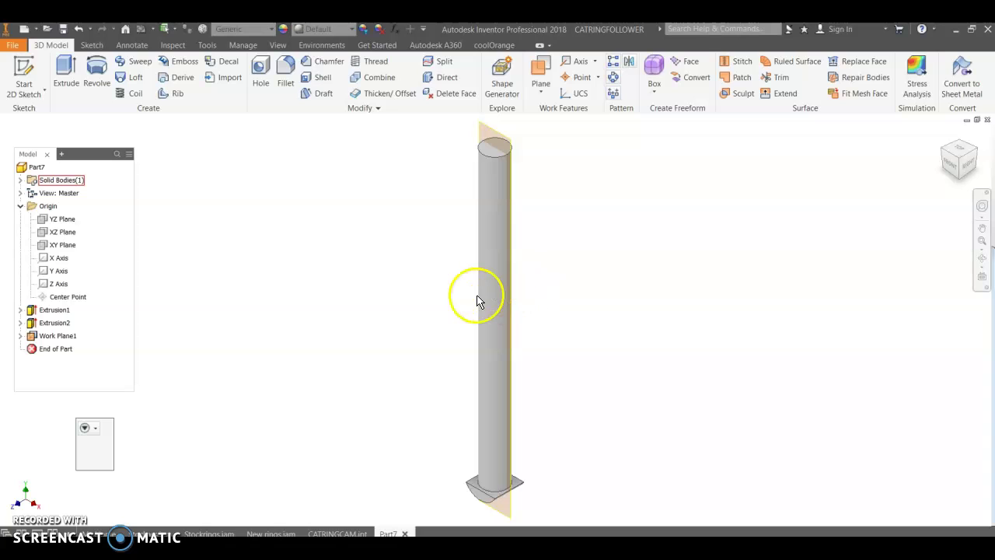
Switch to the New rings assembly and place seven copies of the CATRINGFOLLOWER part beside the box
scroll(469, 305, "down", 3)
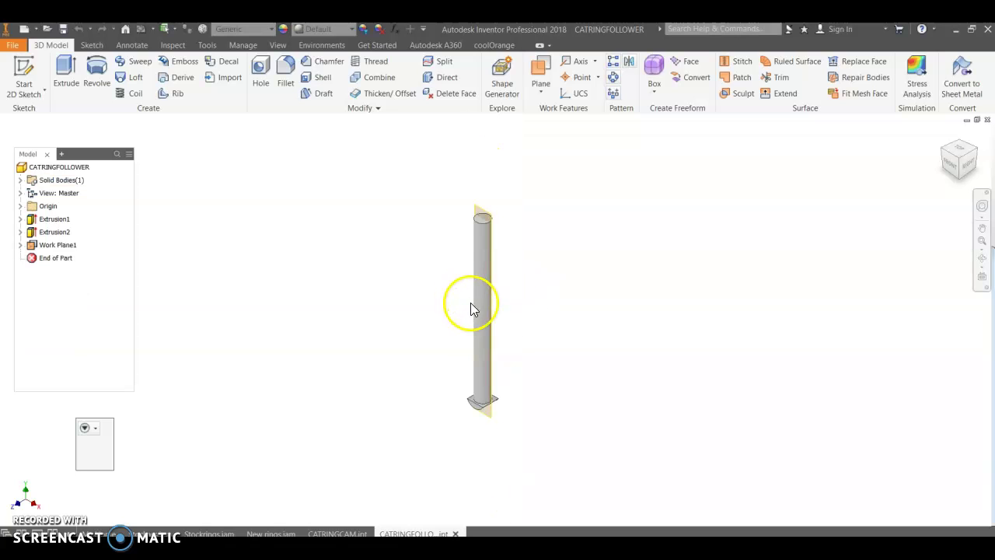
scroll(470, 308, "up", 2)
scroll(353, 292, "down", 2)
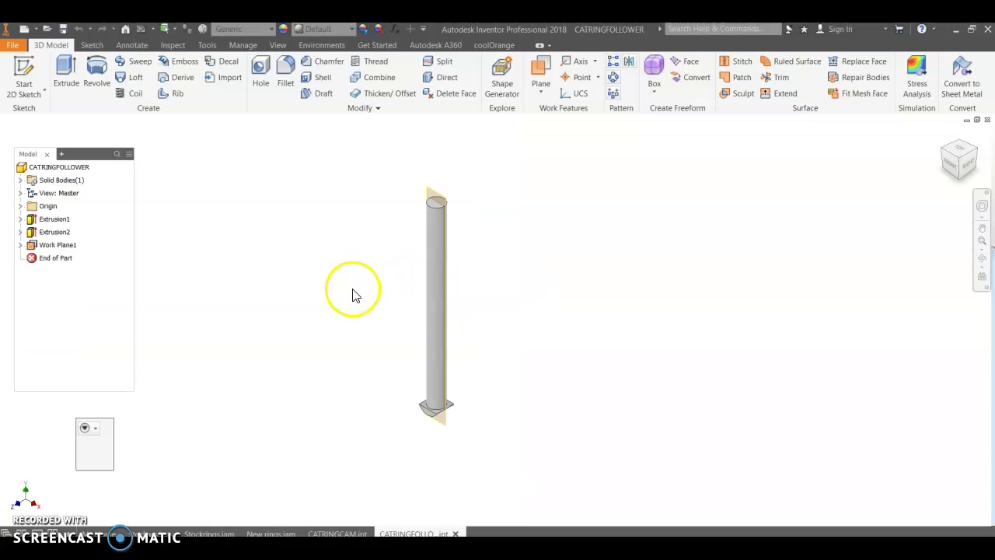
left_click(269, 534)
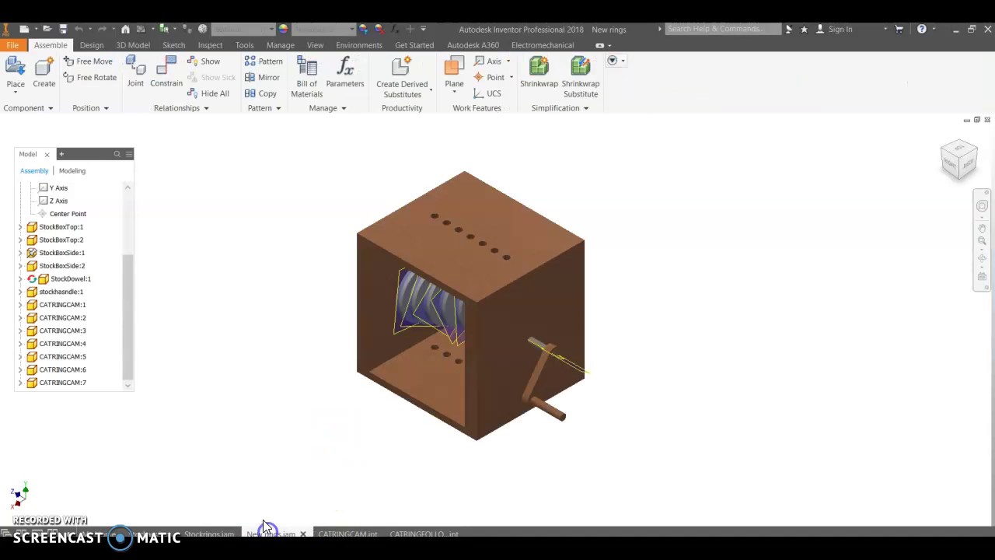
left_click(14, 78)
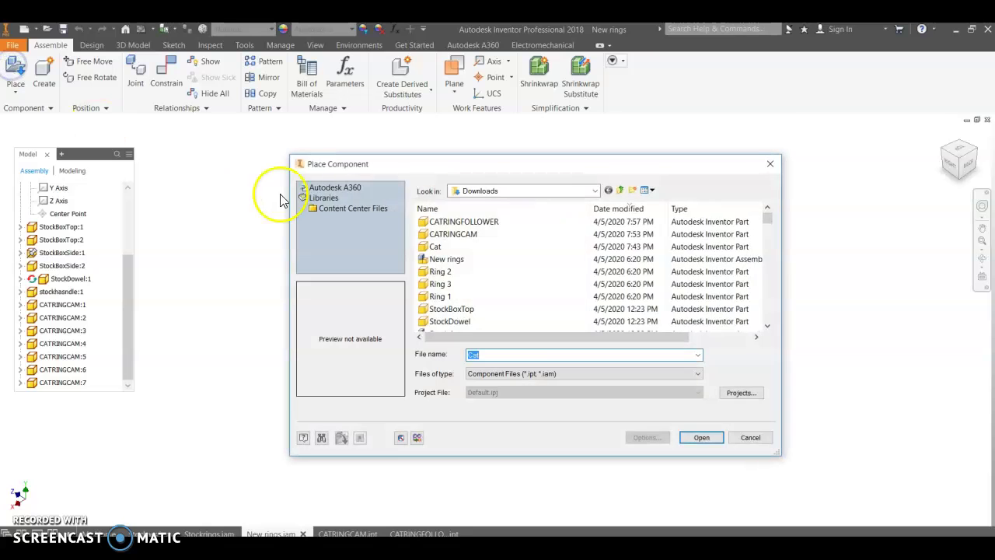
left_click(444, 224)
left_click(701, 437)
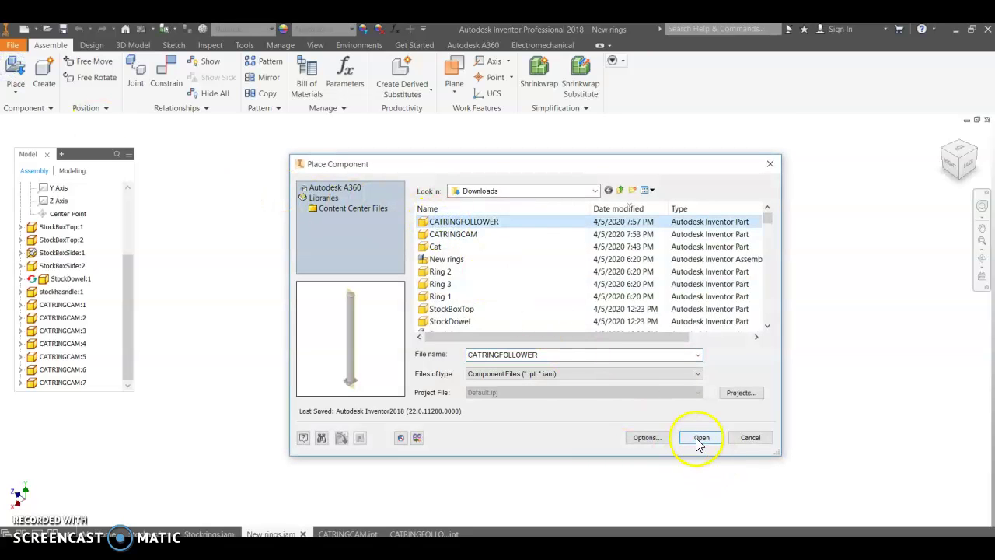
left_click(626, 285)
left_click(664, 289)
left_click(706, 296)
left_click(746, 295)
left_click(766, 295)
left_click(795, 295)
right_click(859, 277)
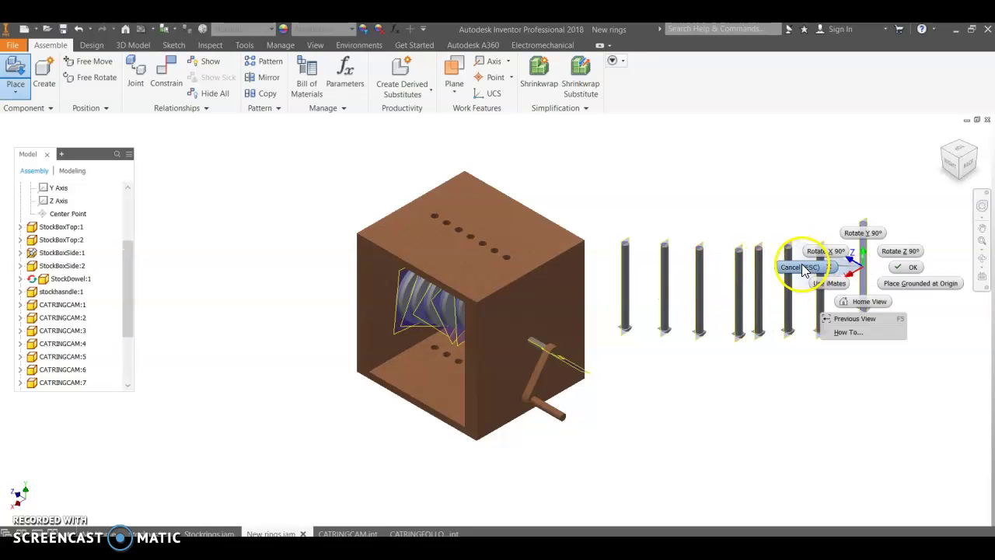
left_click(916, 266)
Mate the axis of the follower nearest the box with the end hole of the box top on the crank side, offset 0
scroll(599, 321, "down", 3)
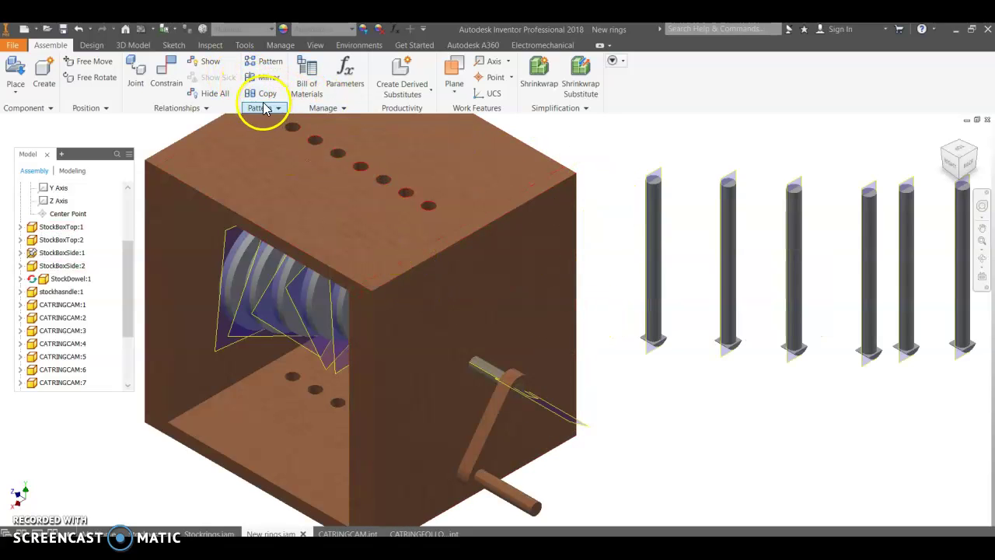
left_click(174, 82)
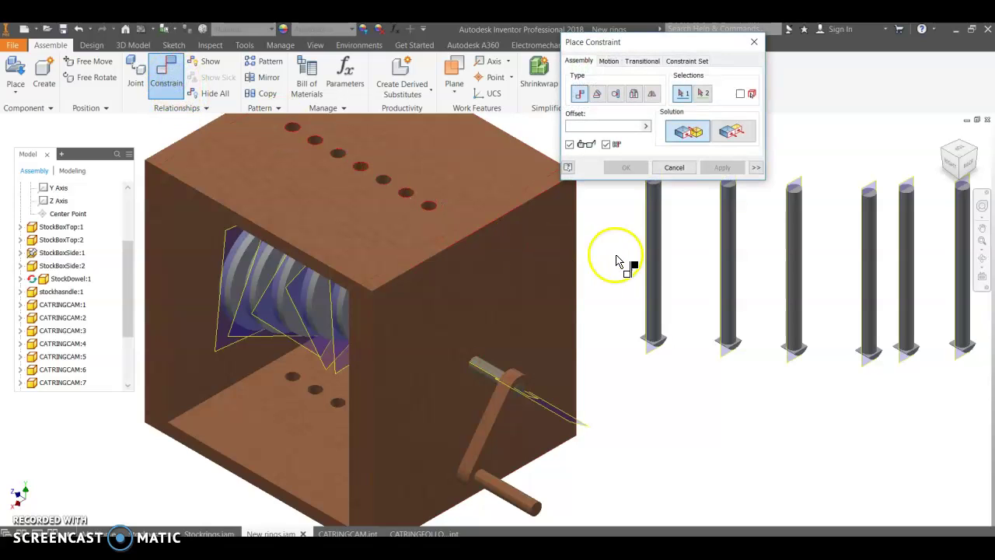
left_click(653, 265)
scroll(437, 207, "down", 3)
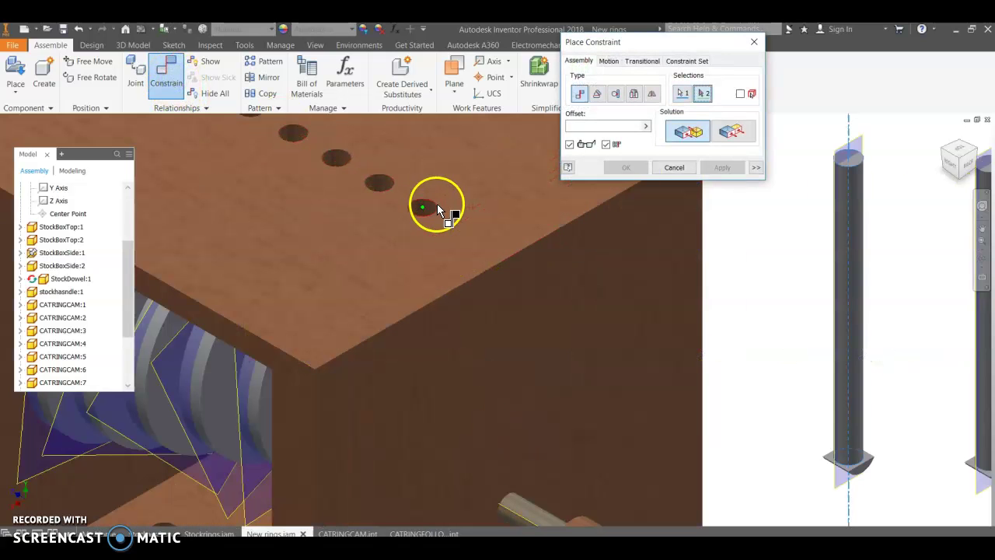
left_click(419, 212)
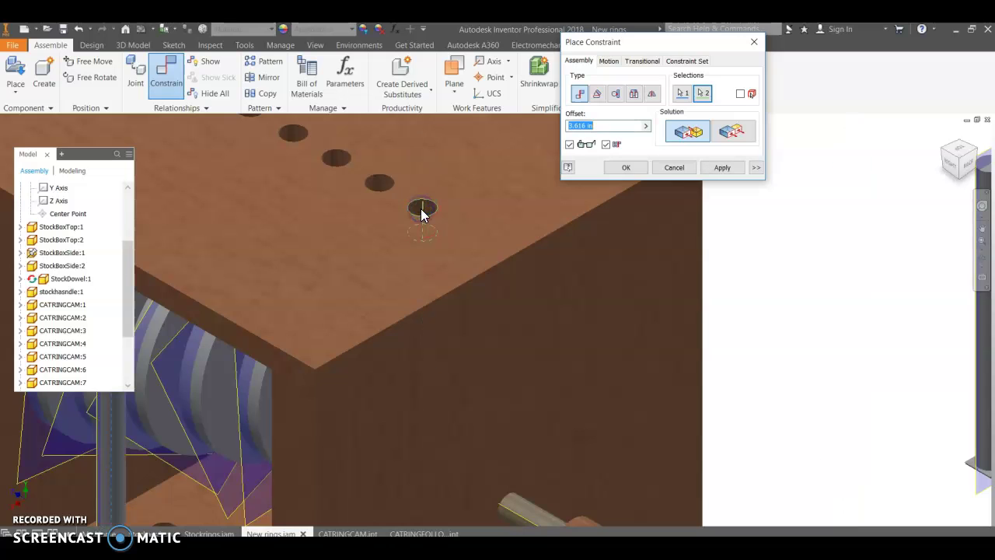
type("0")
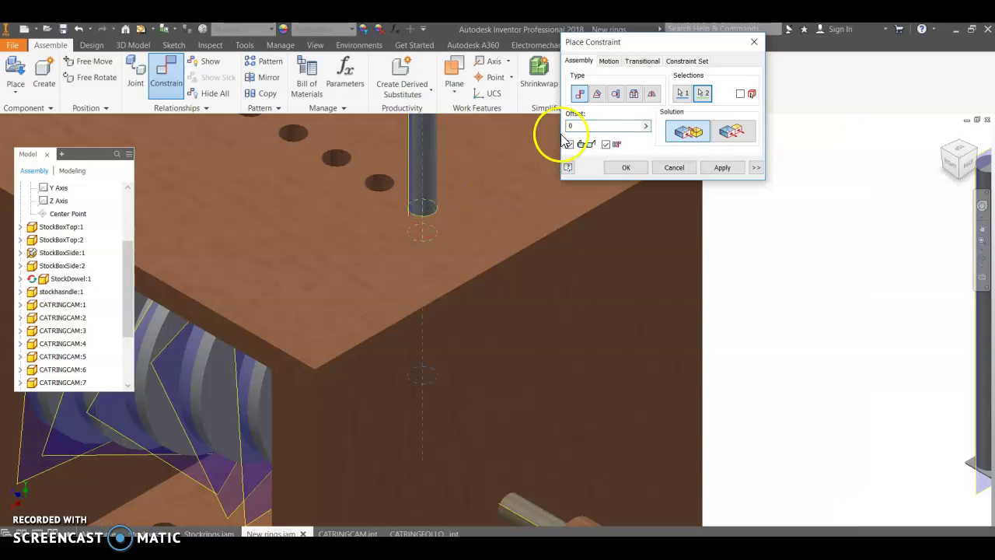
left_click(721, 168)
scroll(465, 221, "up", 3)
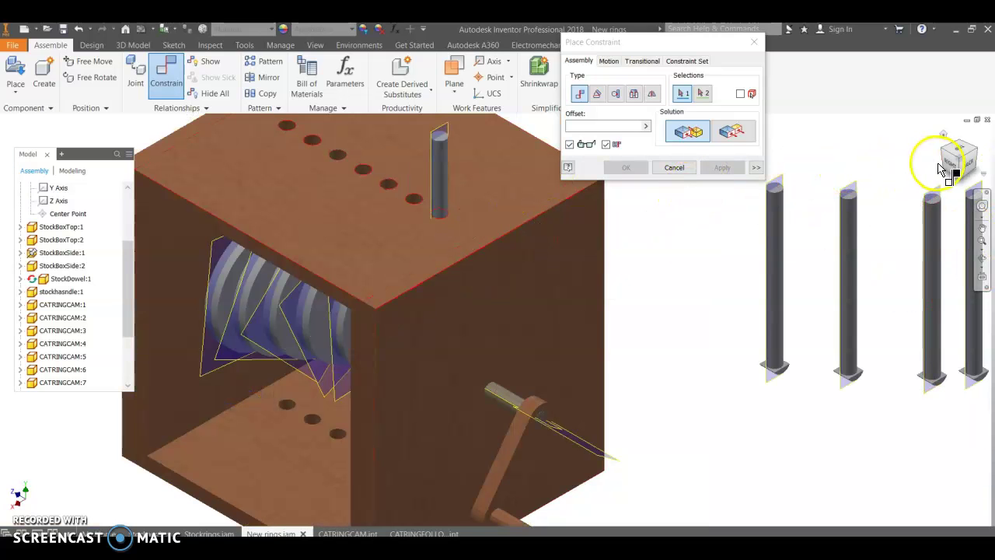
Constrain the inserted follower's work plane flush with the work plane of the cam nearest the crank, offset 0 in
mouse_move(960, 160)
left_mouse_down()
mouse_move(972, 153)
mouse_move(62, 127)
mouse_move(161, 142)
left_mouse_up()
scroll(638, 218, "up", 2)
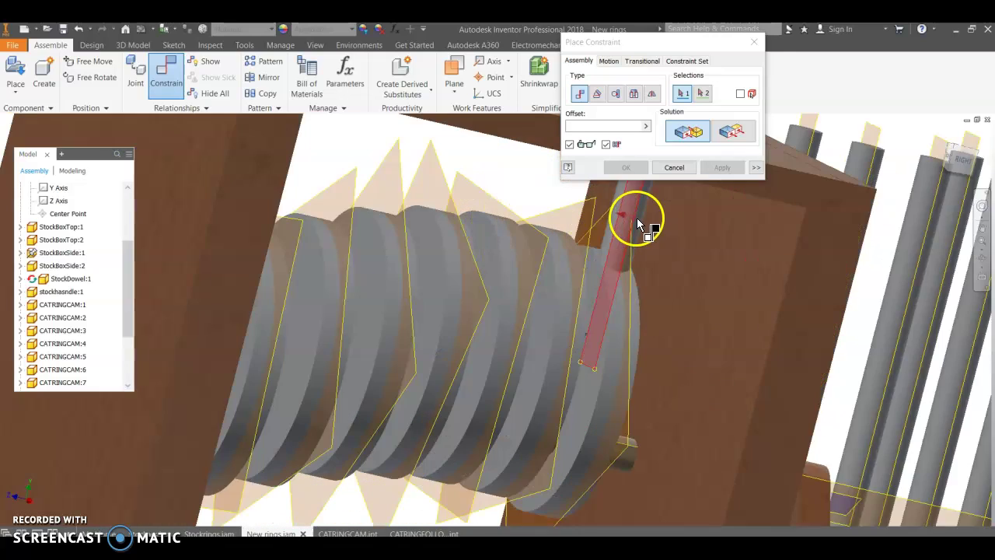
scroll(638, 217, "down", 10)
scroll(613, 268, "up", 10)
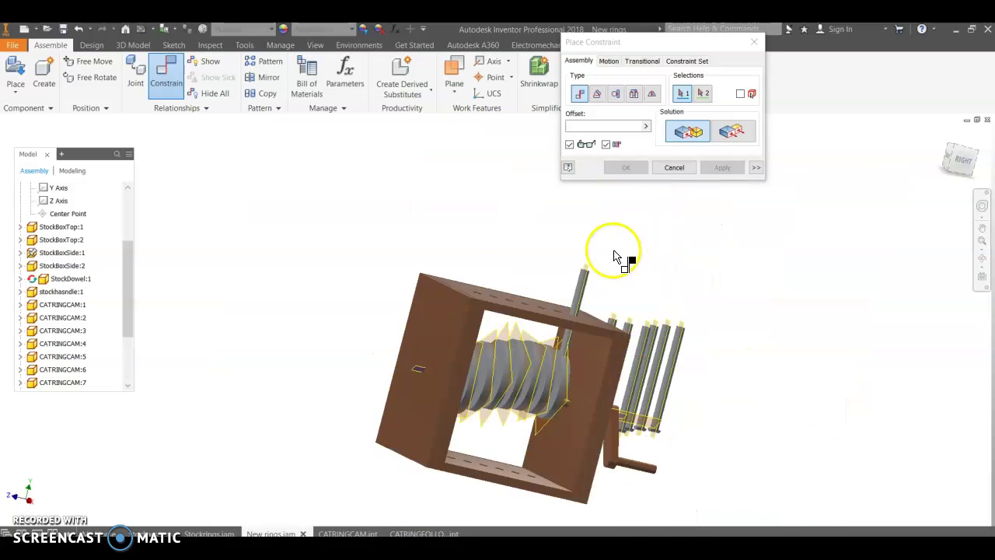
left_click(569, 286)
scroll(562, 327, "down", 2)
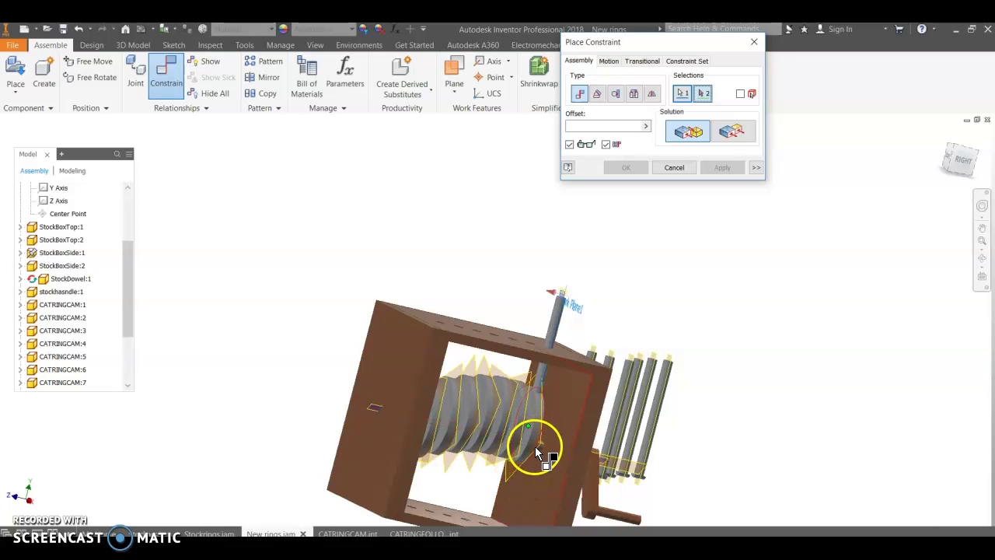
scroll(535, 451, "up", 4)
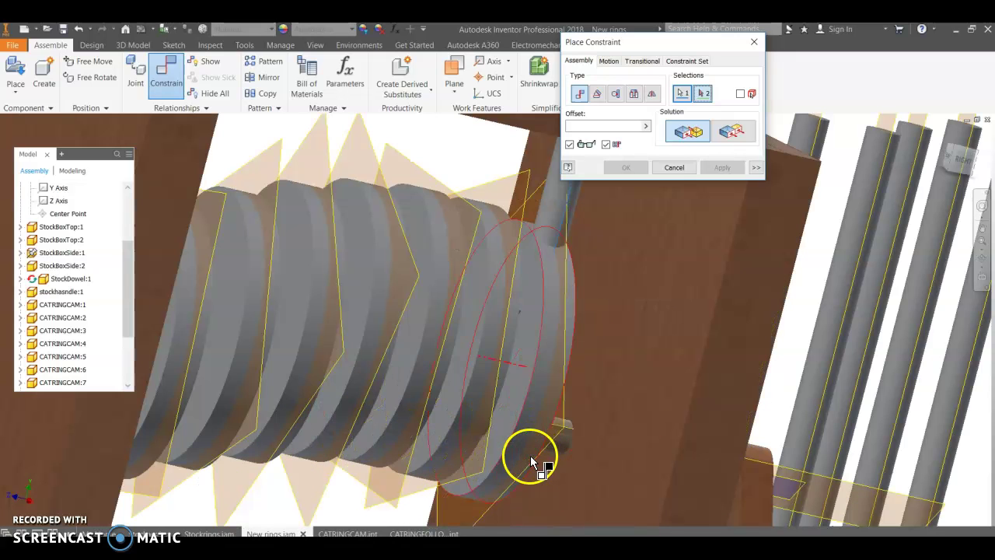
left_click(565, 407)
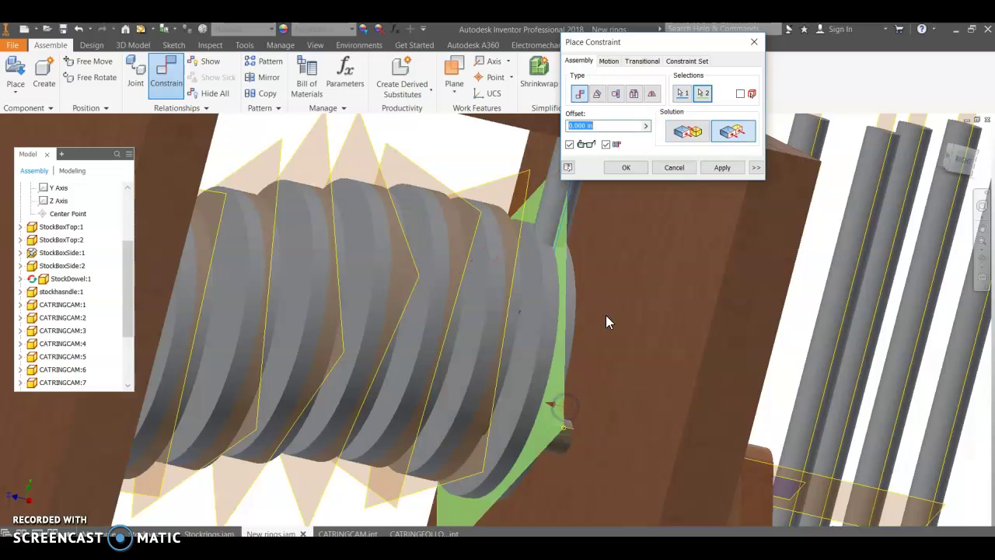
left_click(721, 169)
scroll(638, 198, "down", 5)
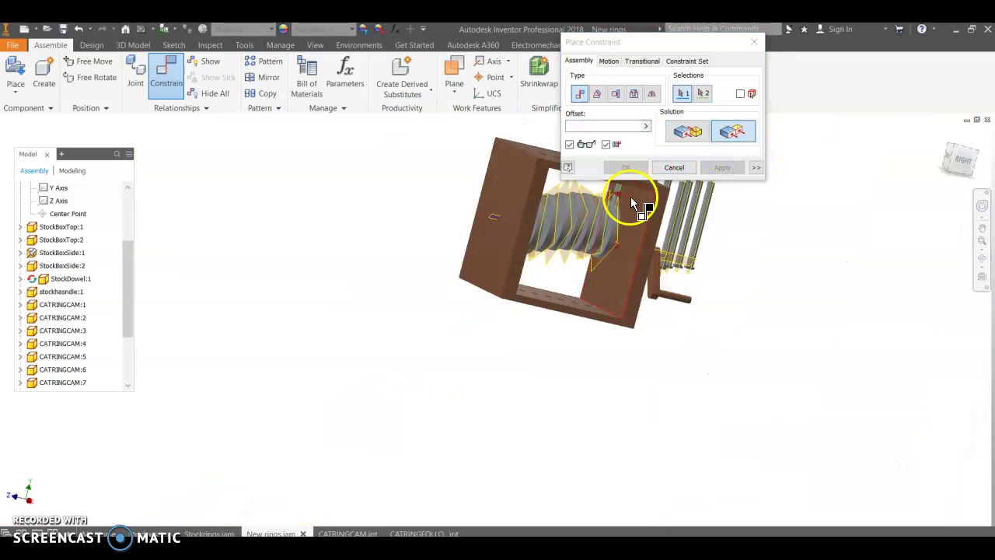
left_click(674, 167)
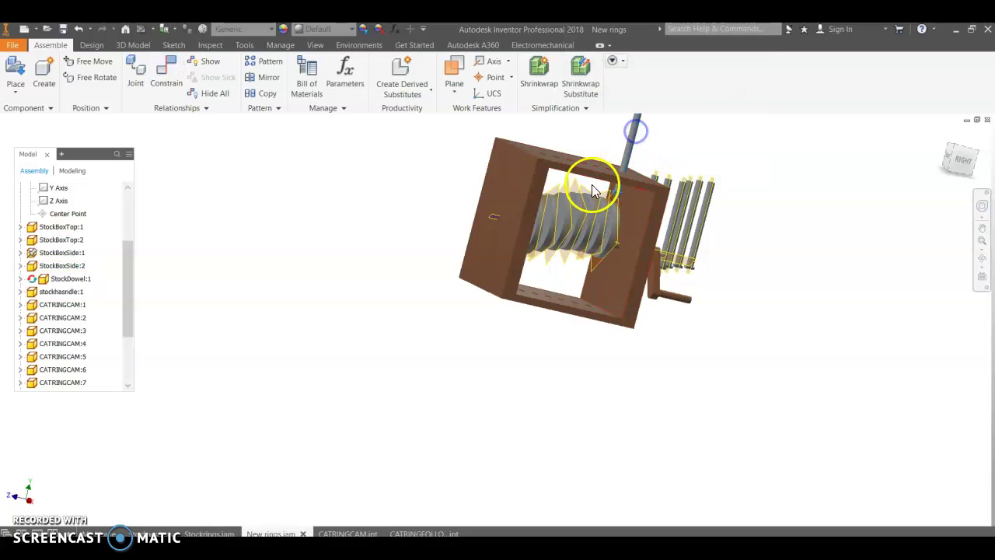
scroll(593, 190, "up", 5)
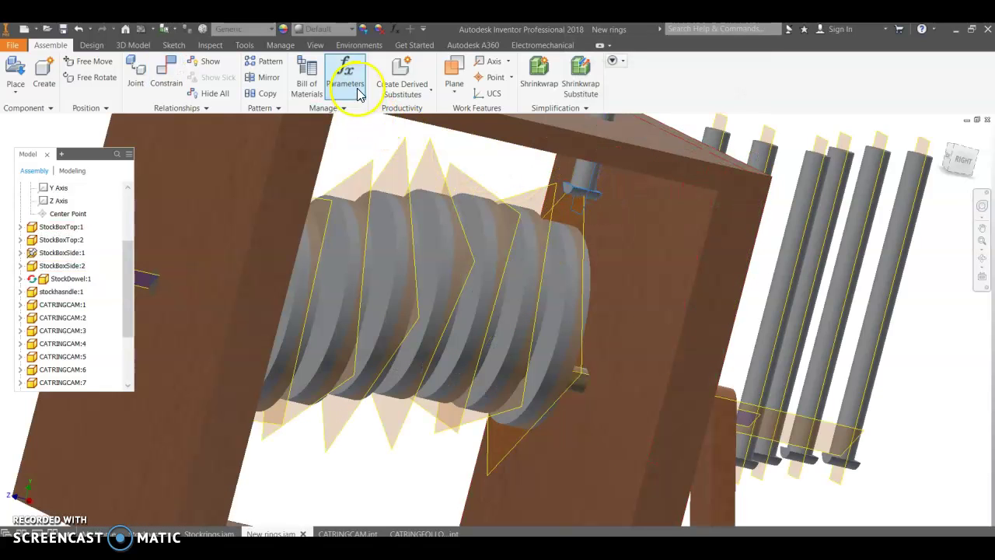
Add a transitional constraint between the inserted follower's foot face and the rim of the cam nearest the crank
left_click(166, 72)
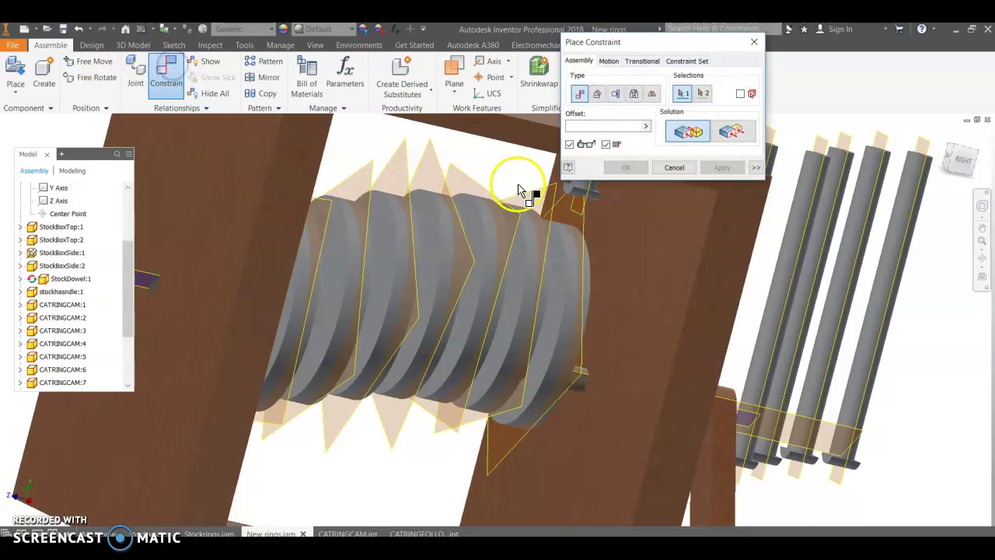
left_click(642, 61)
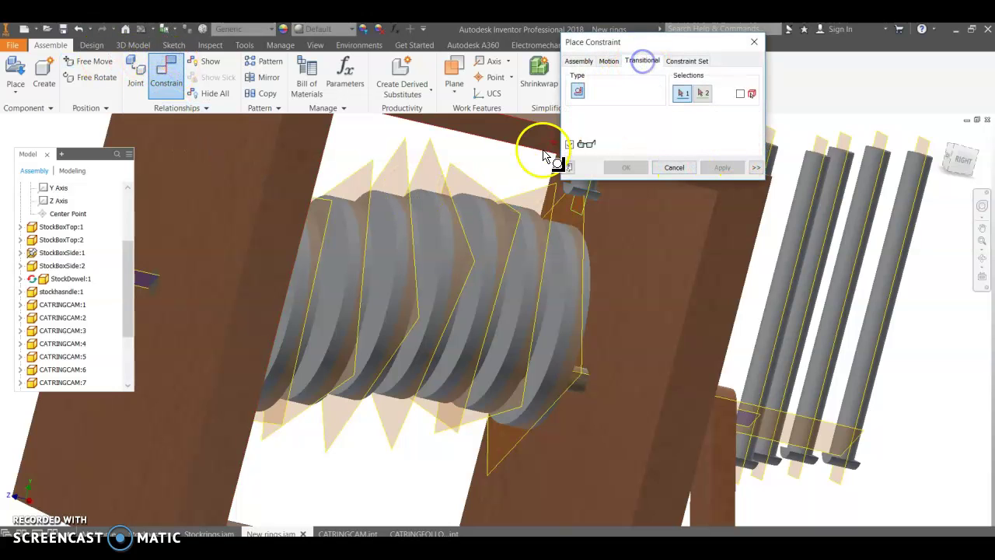
scroll(576, 190, "up", 2)
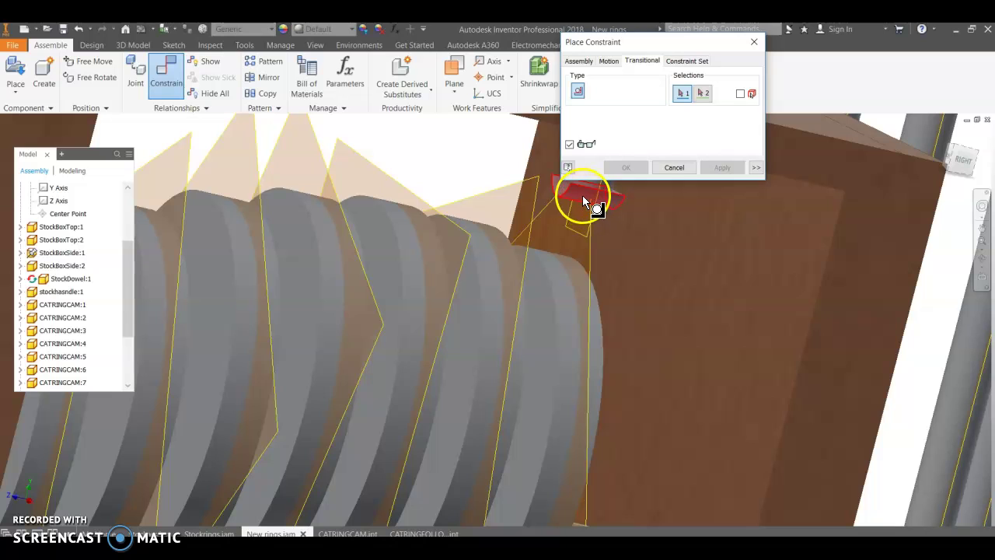
left_click(582, 195)
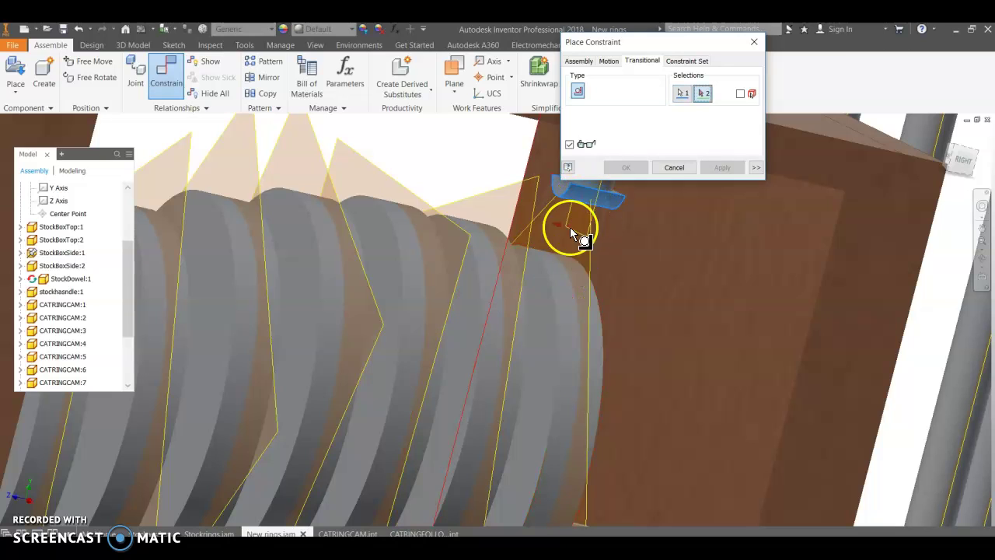
left_click(561, 279)
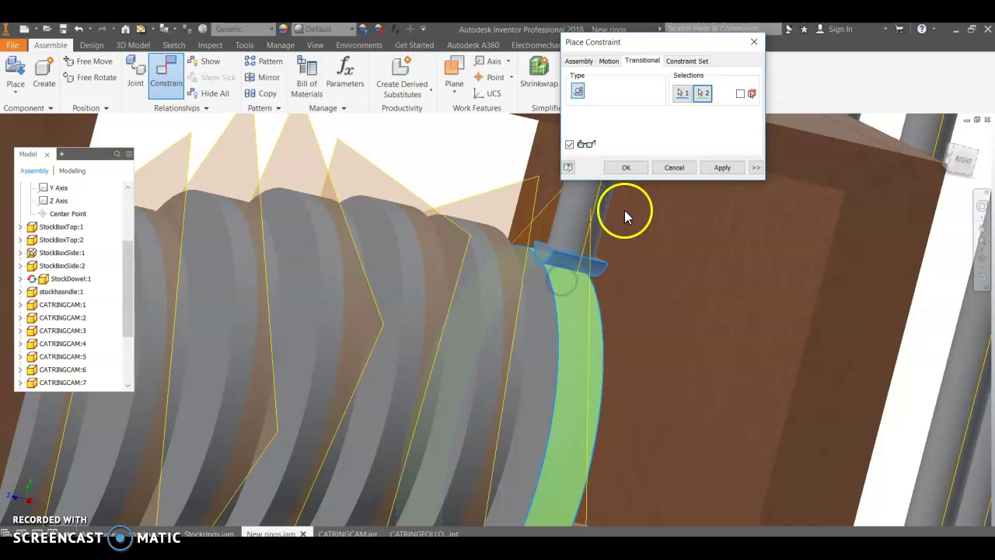
left_click(713, 170)
left_click(670, 168)
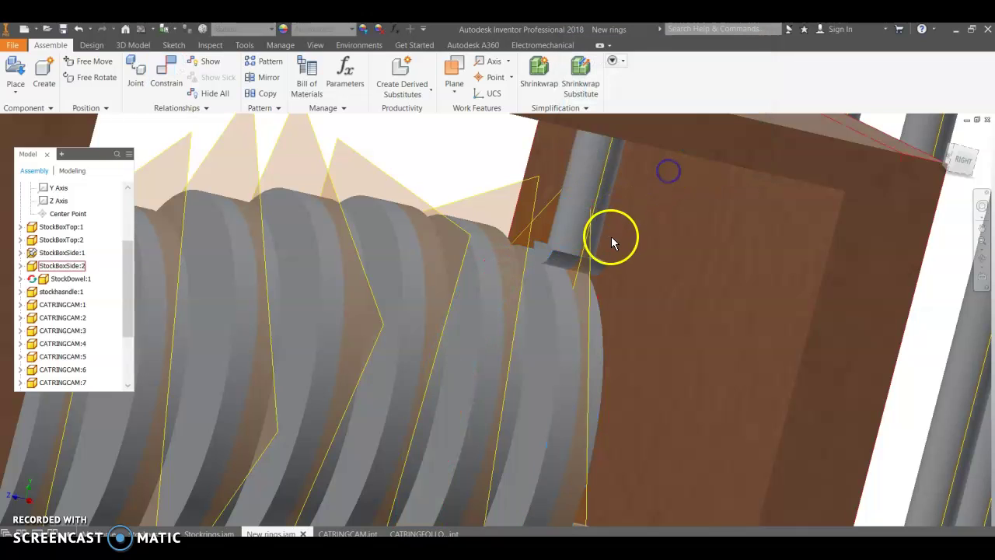
Turn the crank handle in the home view to test how the first follower moves with its cam
scroll(637, 210, "down", 5)
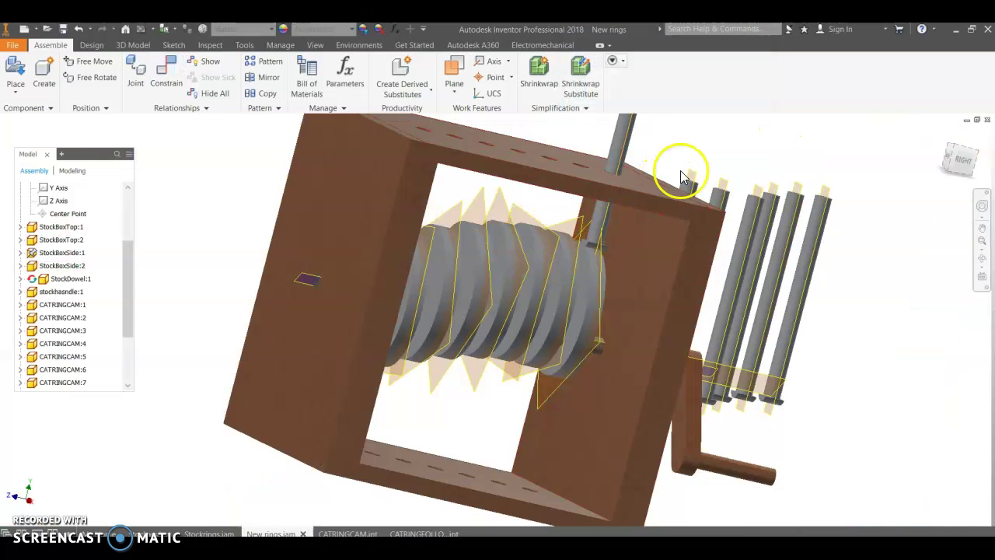
left_click(979, 159)
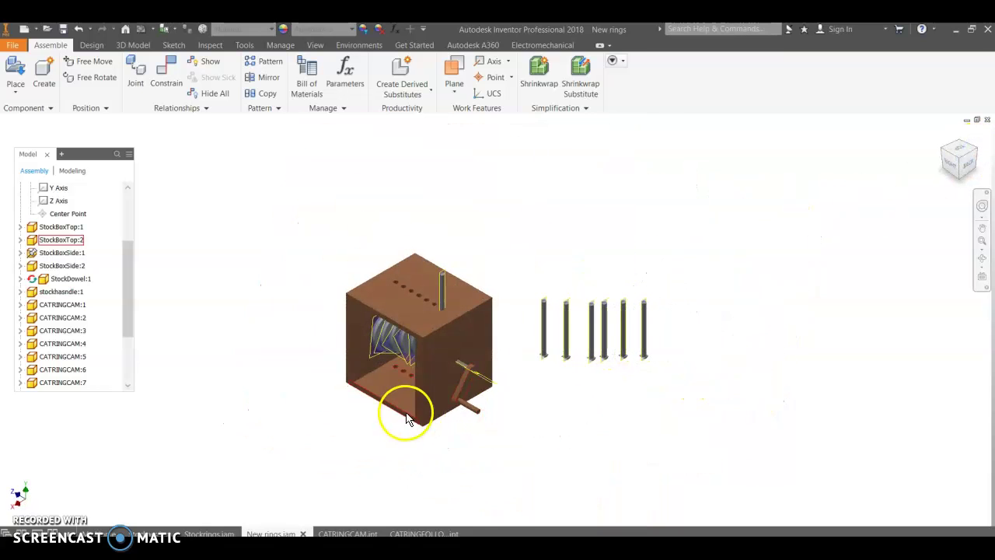
left_click_drag(469, 412, 501, 355)
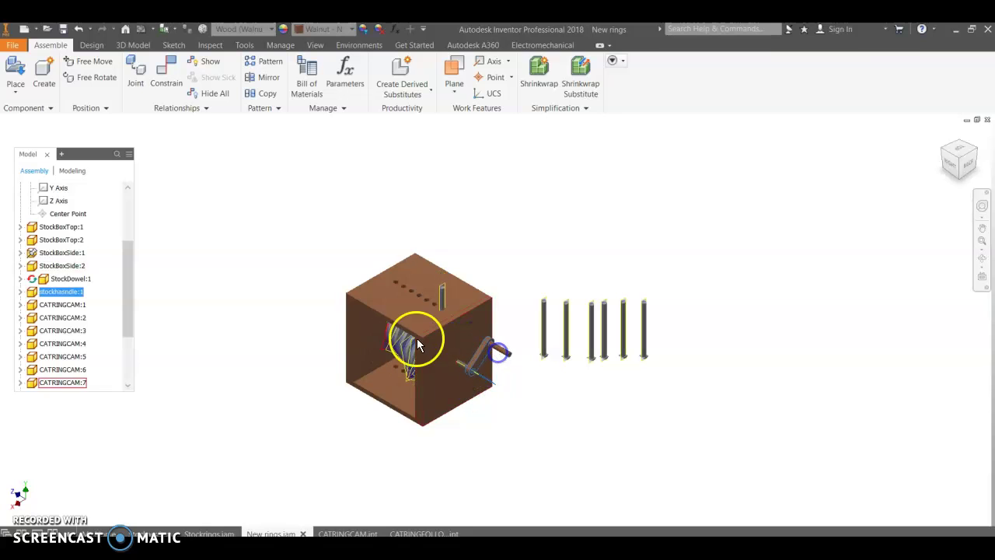
Mate the axis of the loose follower nearest the box with the box-top hole beside the first follower
scroll(358, 288, "down", 3)
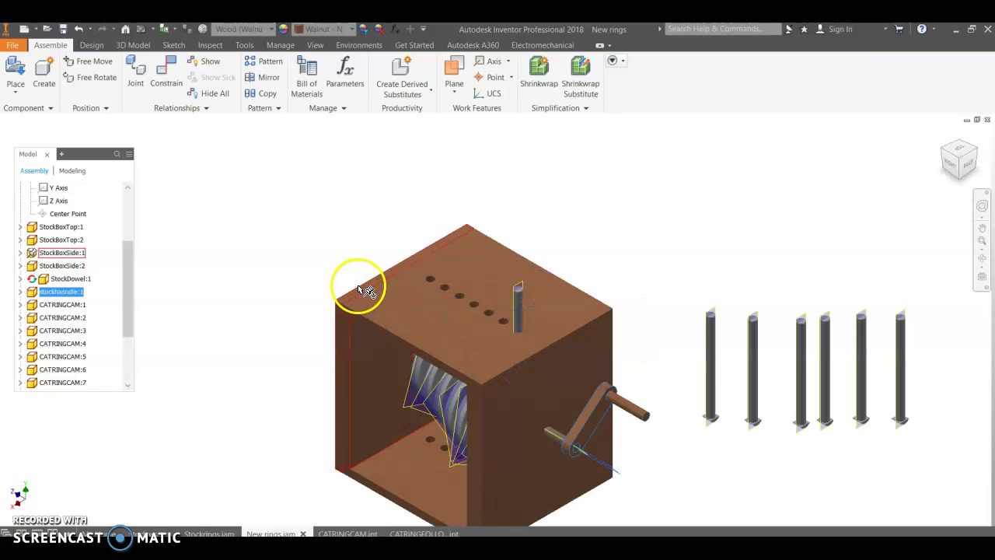
left_click(173, 84)
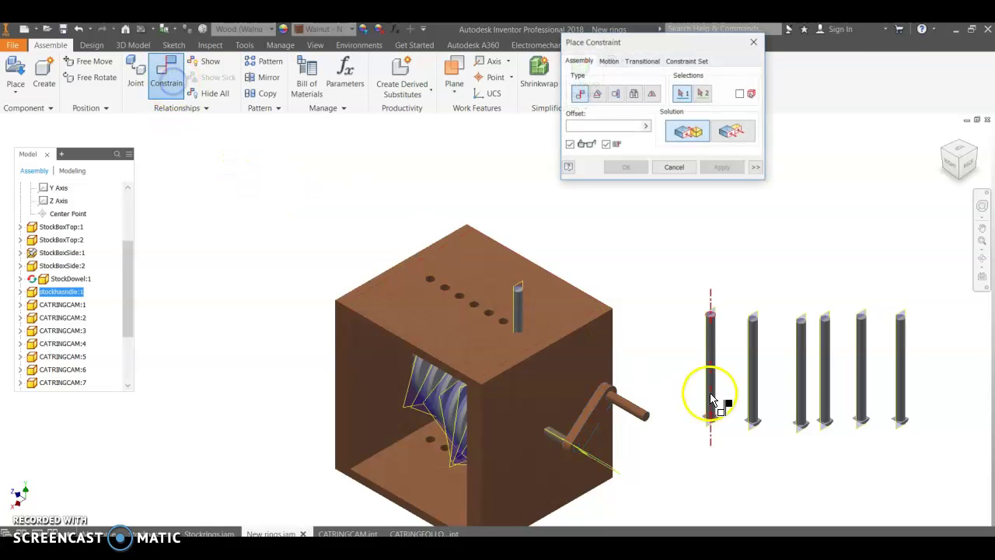
left_click(714, 348)
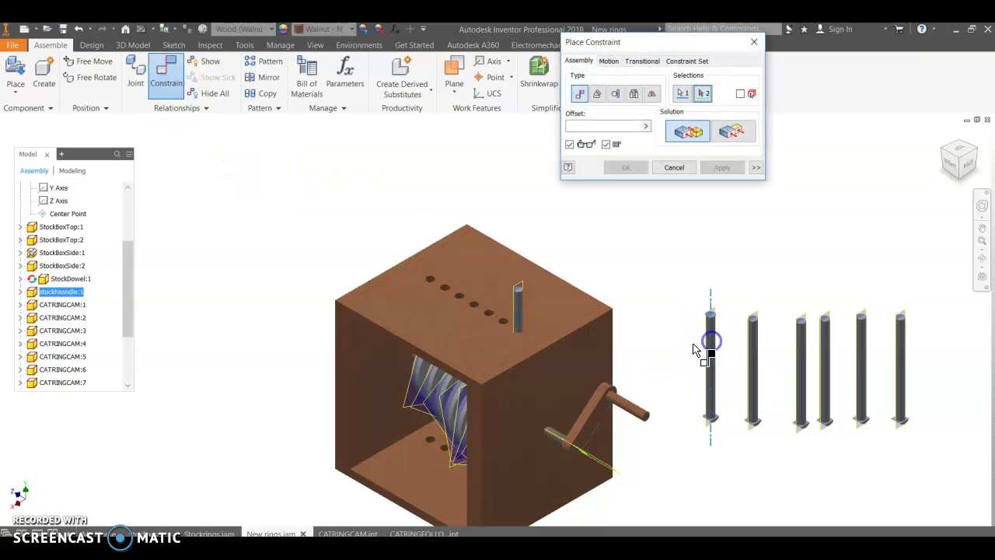
scroll(505, 327, "up", 5)
left_click(505, 326)
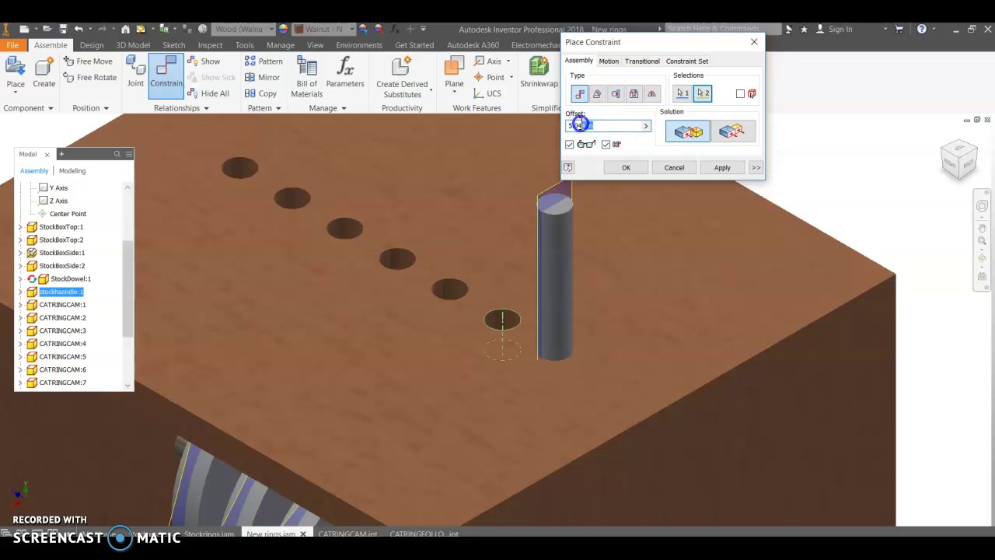
left_click(721, 168)
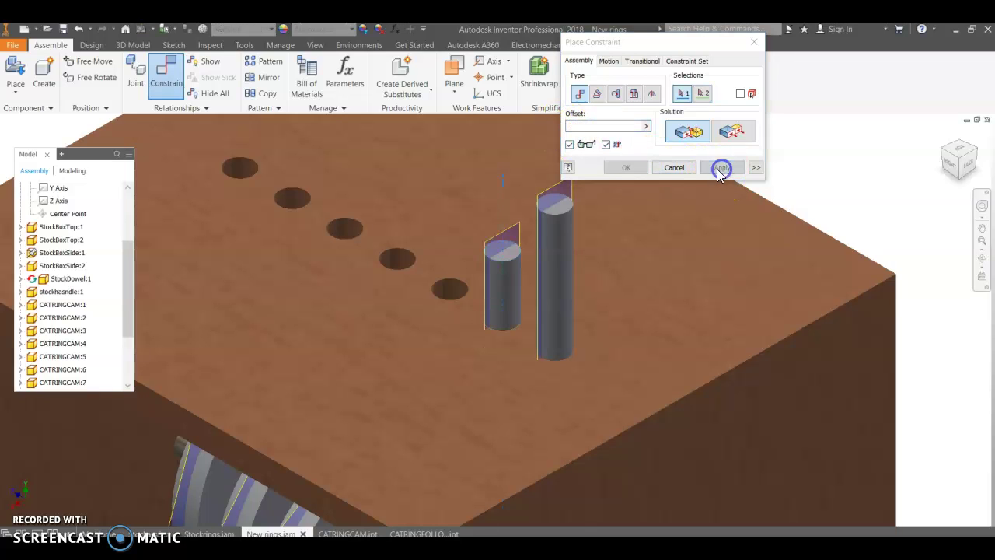
Constrain the second follower's work plane flush with the work plane of the second cam from the crank, offset 0 in
left_click(514, 227)
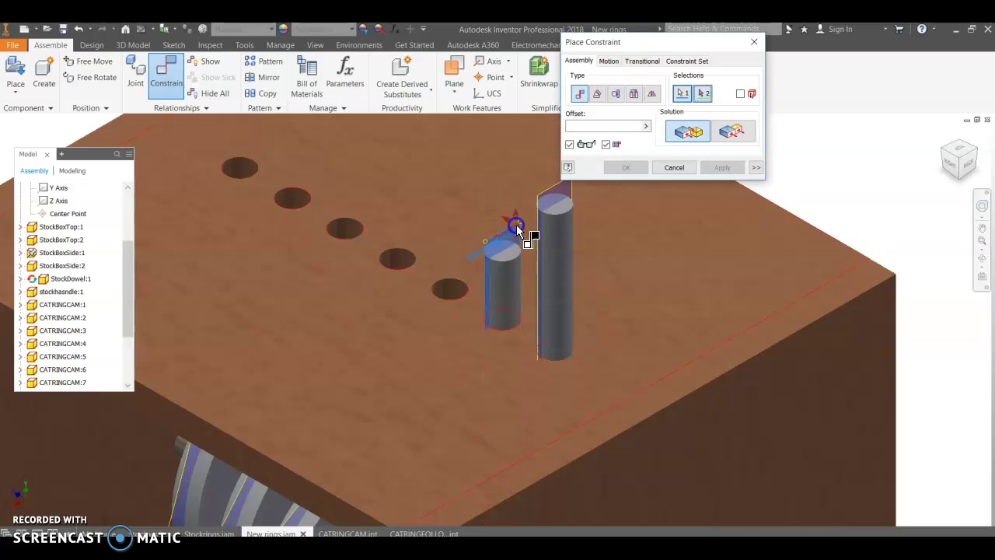
scroll(389, 315, "down", 5)
scroll(380, 385, "up", 3)
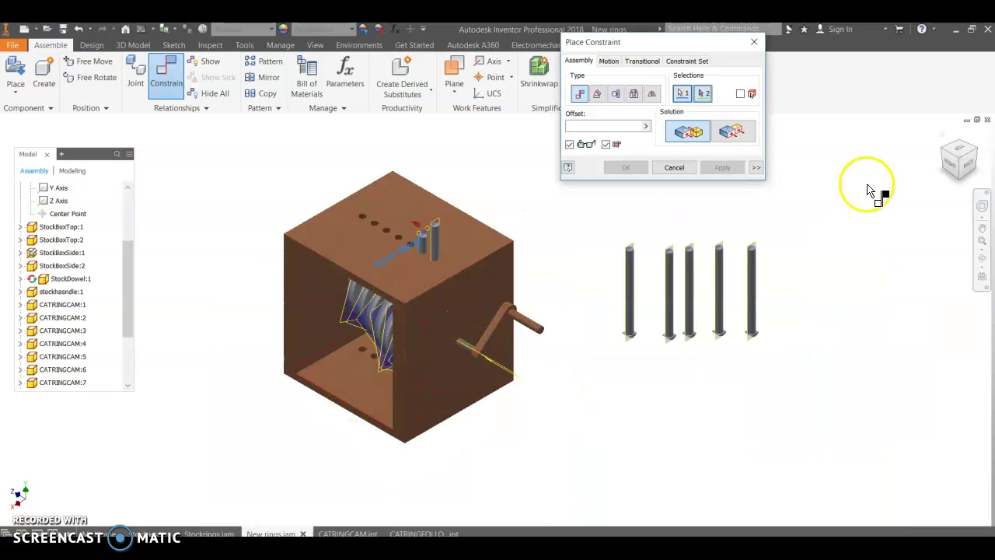
left_click(958, 167)
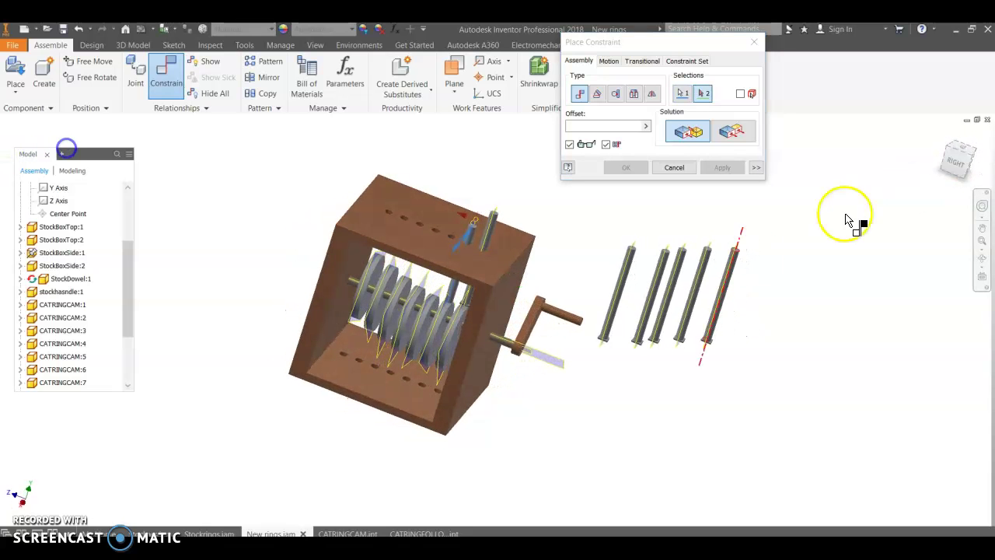
scroll(437, 381, "up", 5)
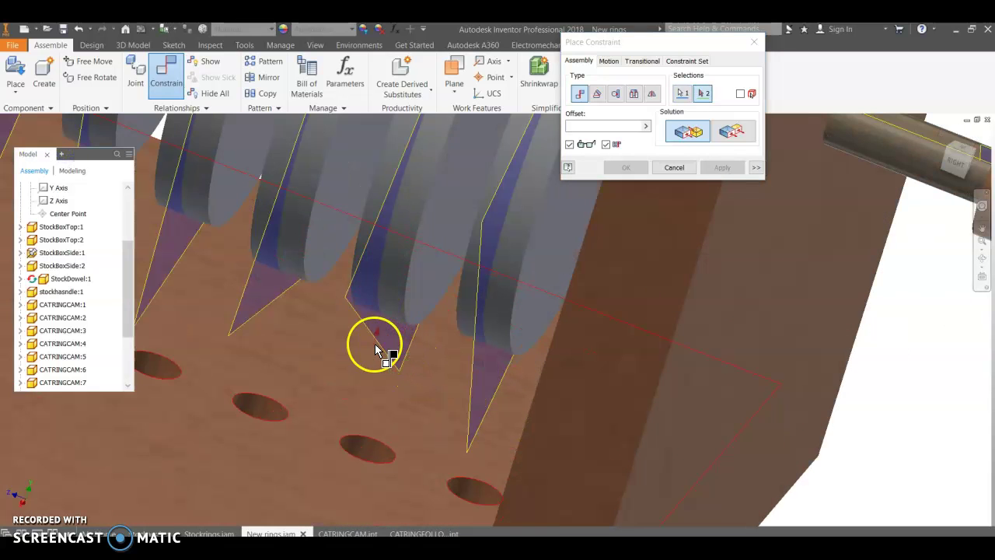
left_click(354, 314)
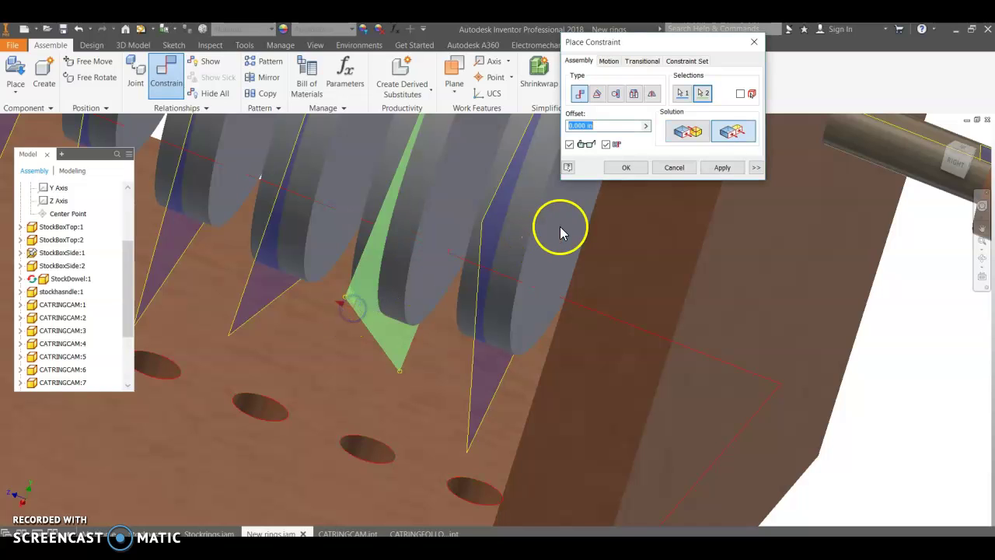
left_click(722, 167)
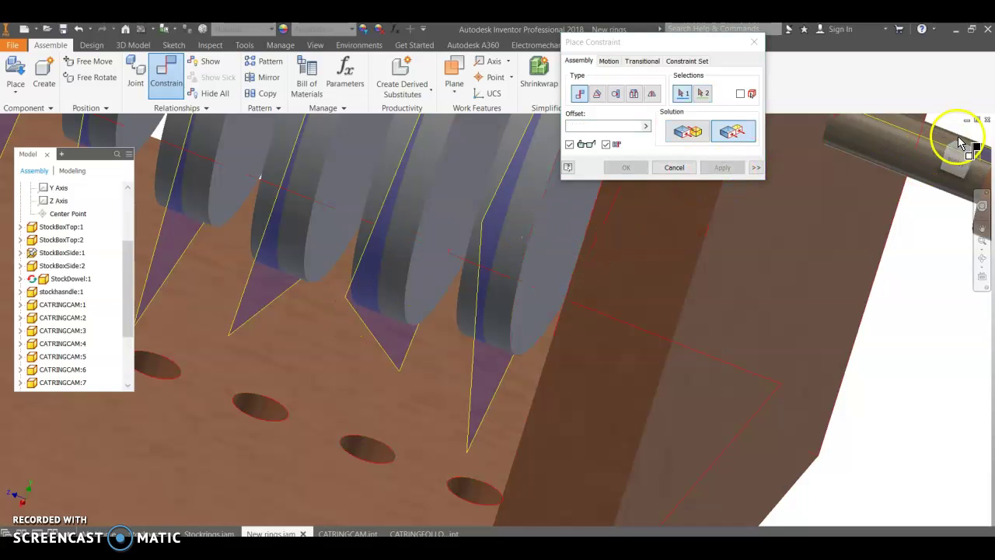
left_click(687, 167)
Add a transitional constraint between the second follower's foot face and the rim of the second cam from the crank
scroll(824, 259, "down", 5)
scroll(825, 259, "down", 2)
scroll(805, 243, "up", 4)
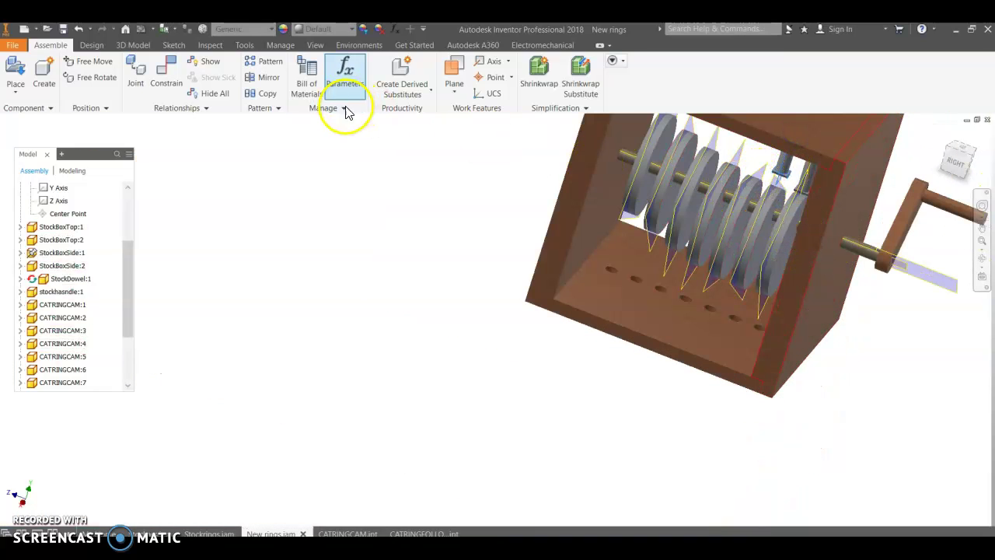
left_click(165, 72)
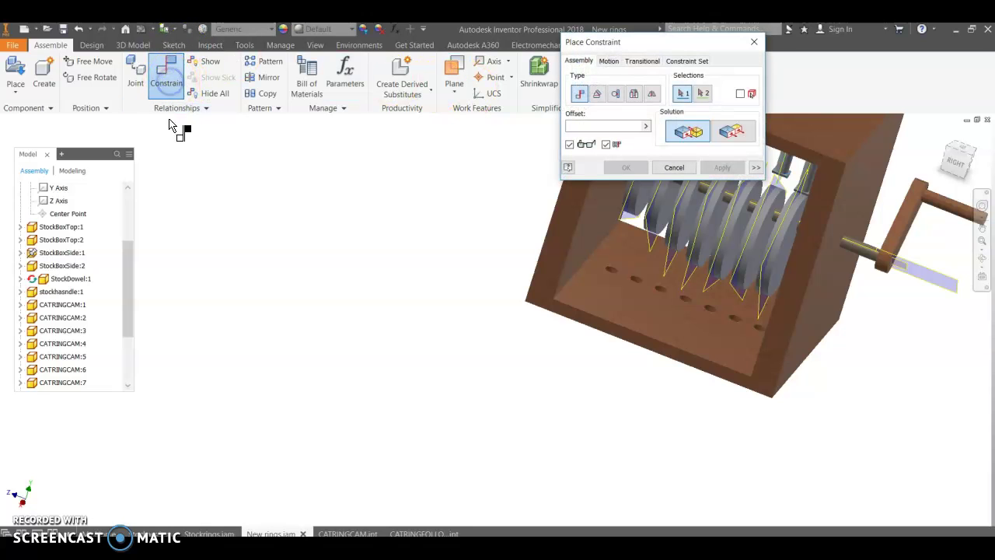
left_click(644, 62)
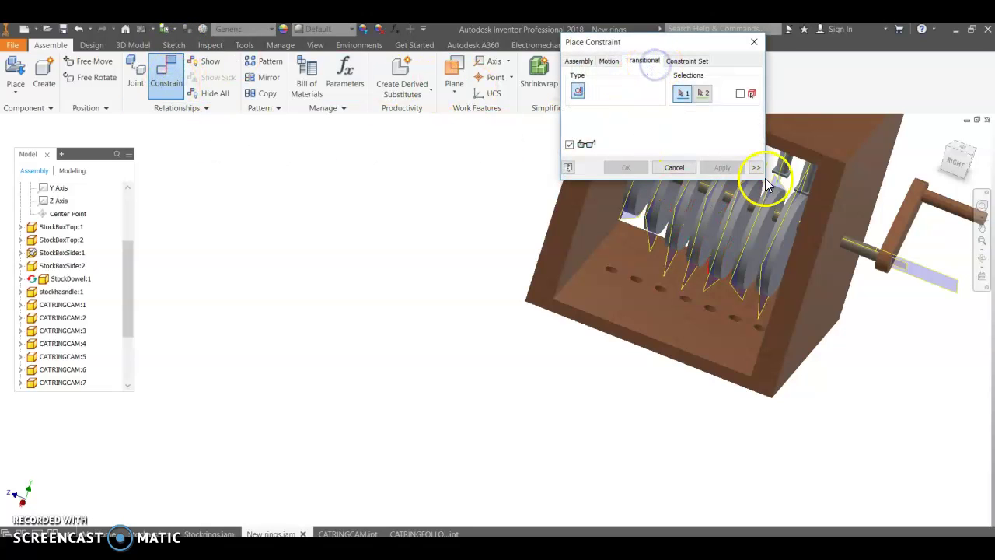
scroll(765, 178, "down", 5)
left_click(795, 144)
left_click(750, 229)
left_click(719, 167)
left_click(675, 168)
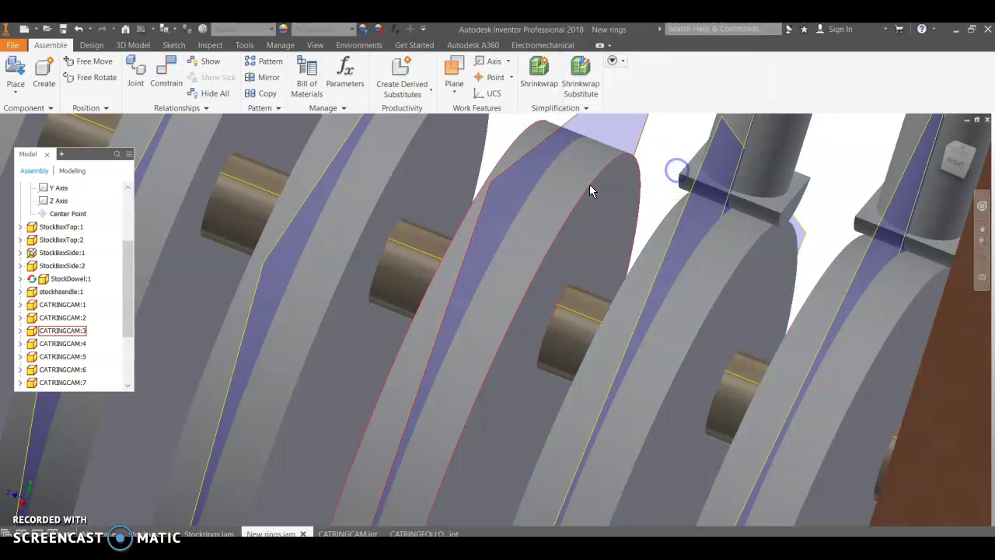
Turn the crank handle through several rotations to check the motion of all seven followers on their cams
scroll(329, 291, "up", 8)
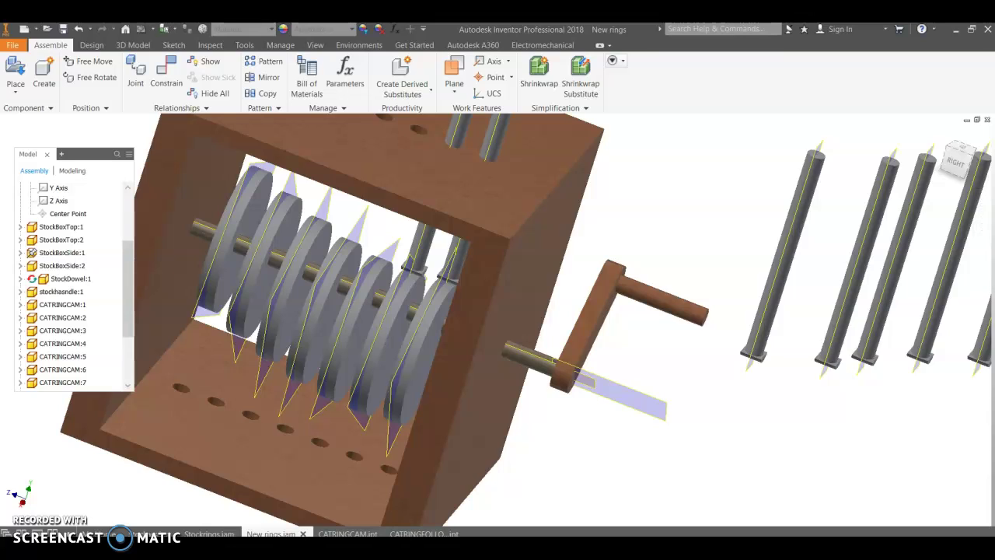
left_click(68, 483)
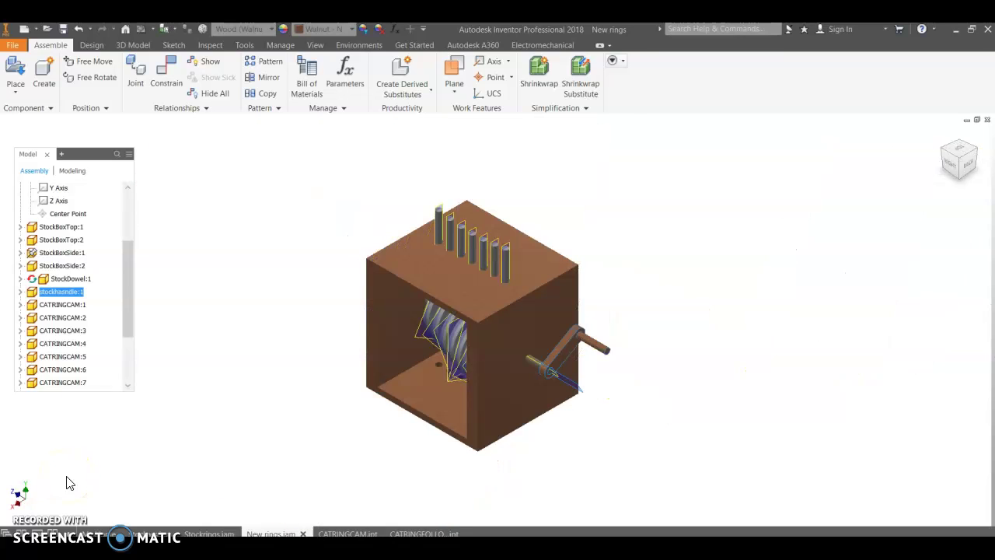
left_click(150, 523)
left_click_drag(596, 352, 541, 437)
left_click_drag(569, 353, 609, 383)
left_click_drag(576, 428, 597, 438)
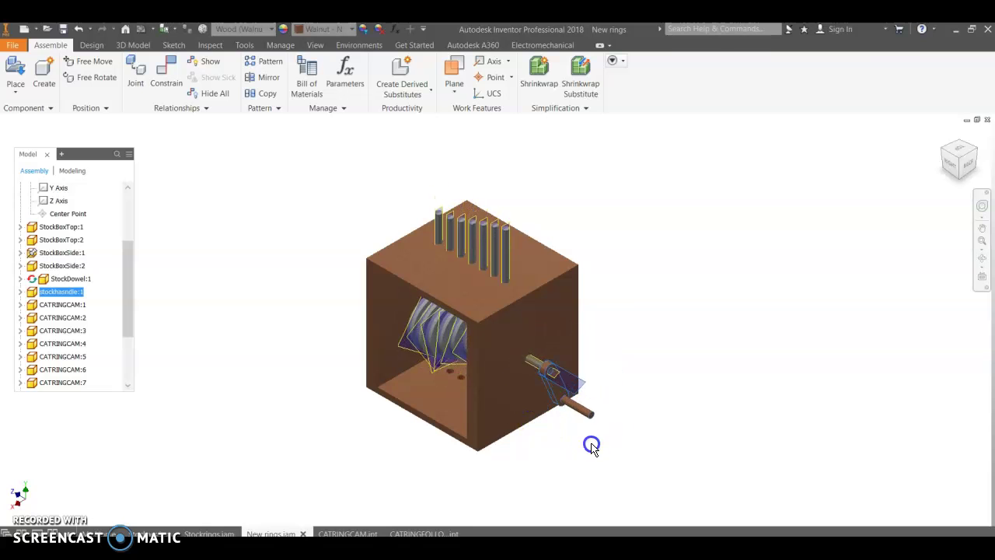
left_click_drag(550, 379, 607, 377)
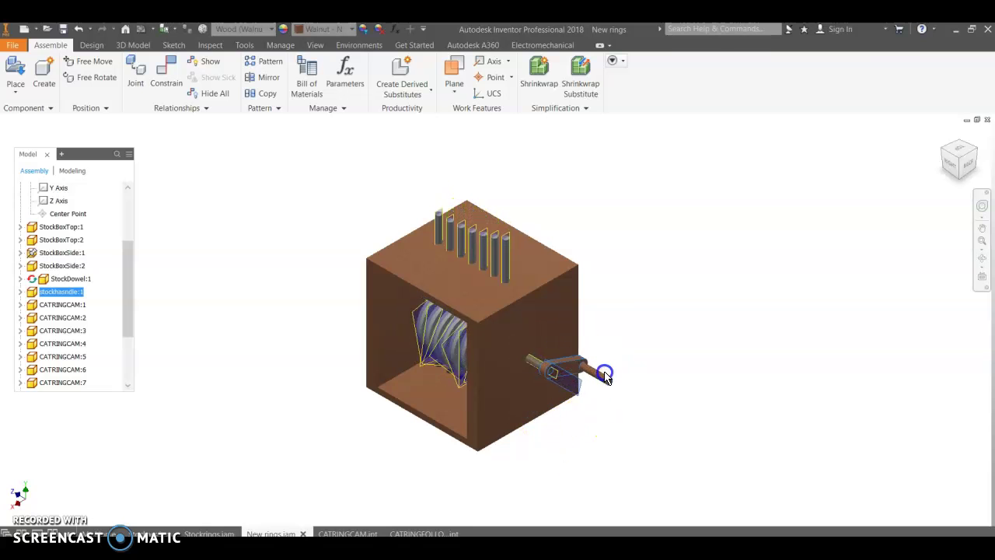
left_click_drag(583, 434, 549, 430)
left_click_drag(563, 349, 587, 398)
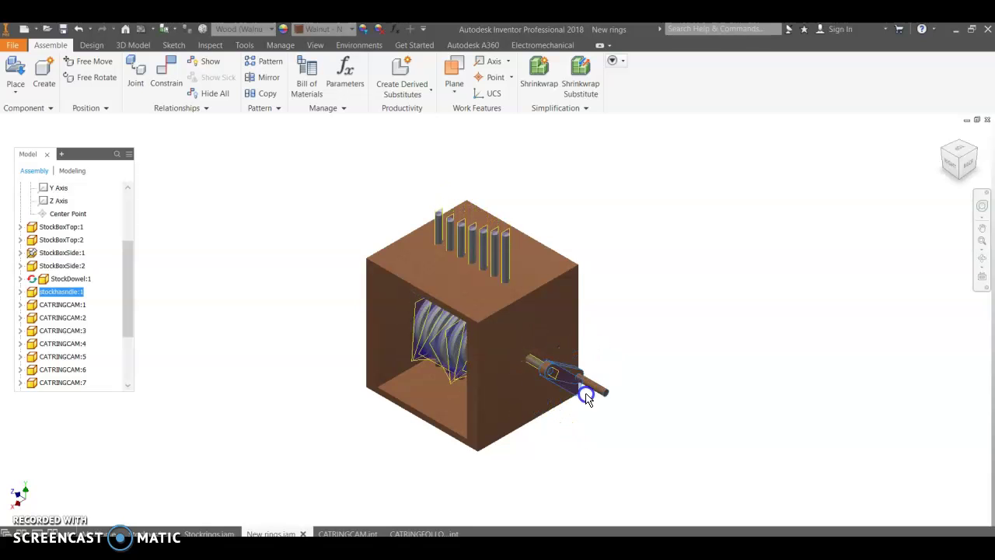
left_click_drag(557, 344, 527, 420)
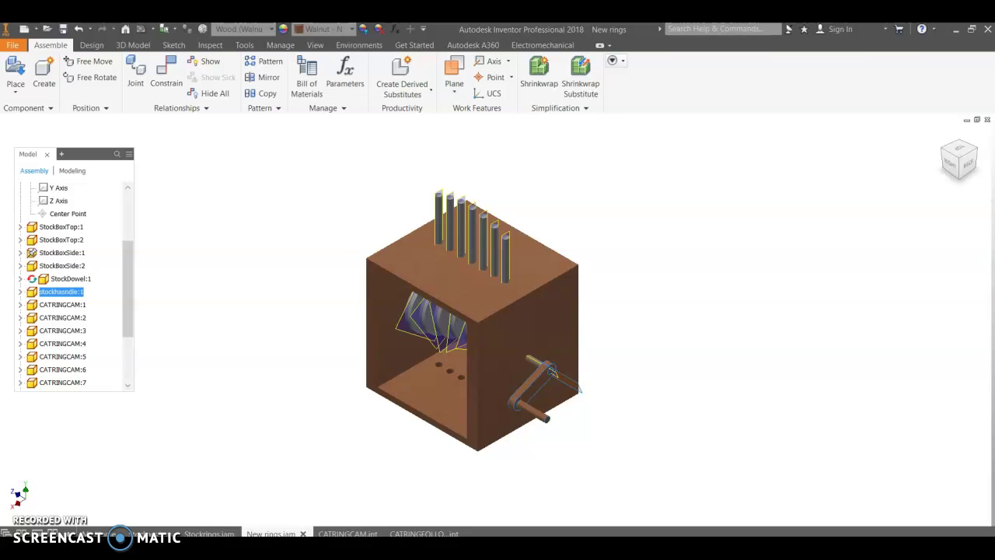
left_click(405, 413)
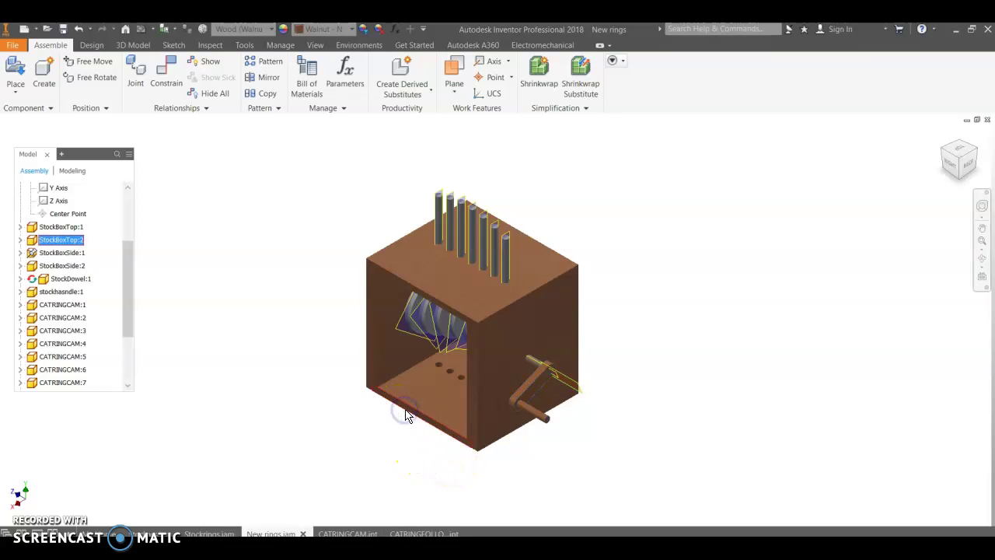